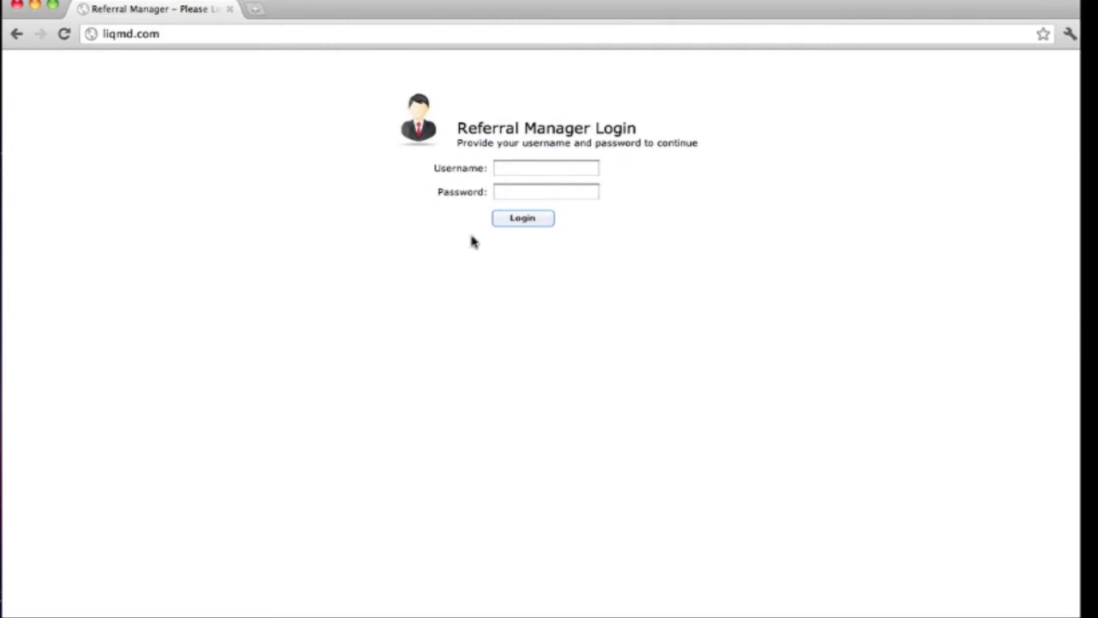
left_click(519, 173)
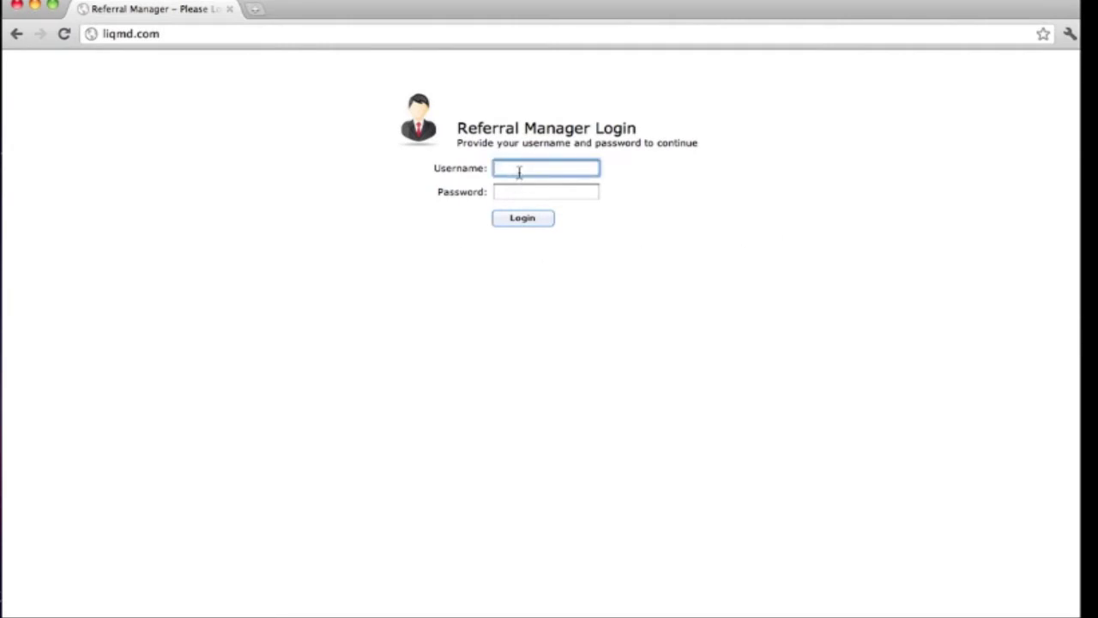
type("nymetro")
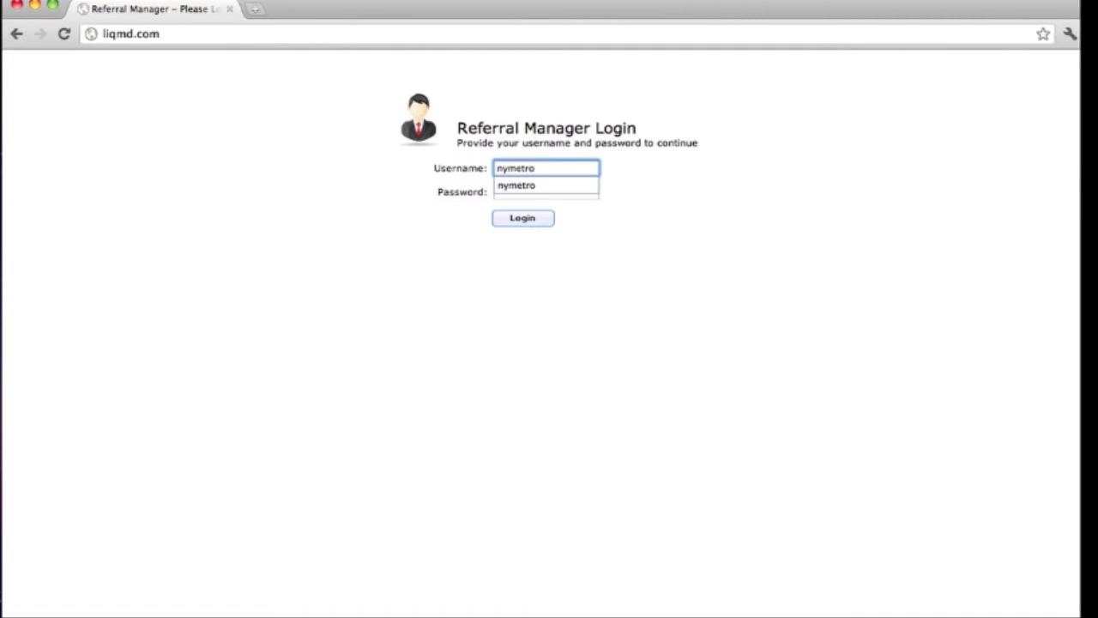
key("Down")
key("Return")
key("Tab")
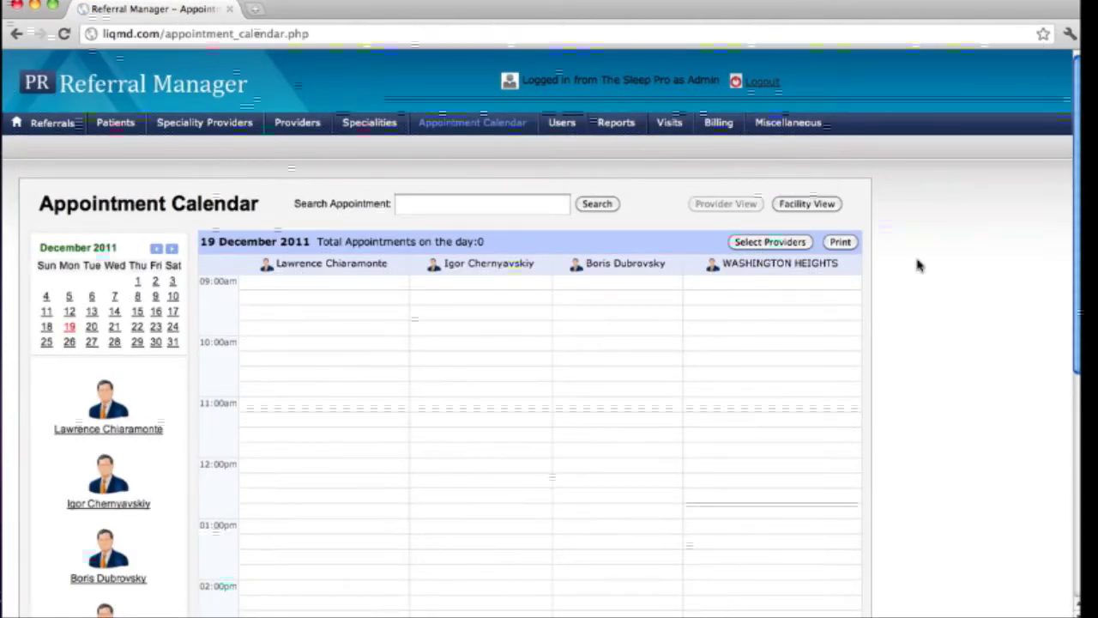
- Look through the 19 December 2011 appointment slots by provider, and switch to facility view to examine them by facility
scroll(980, 277, "down", 4)
scroll(982, 280, "up", 3)
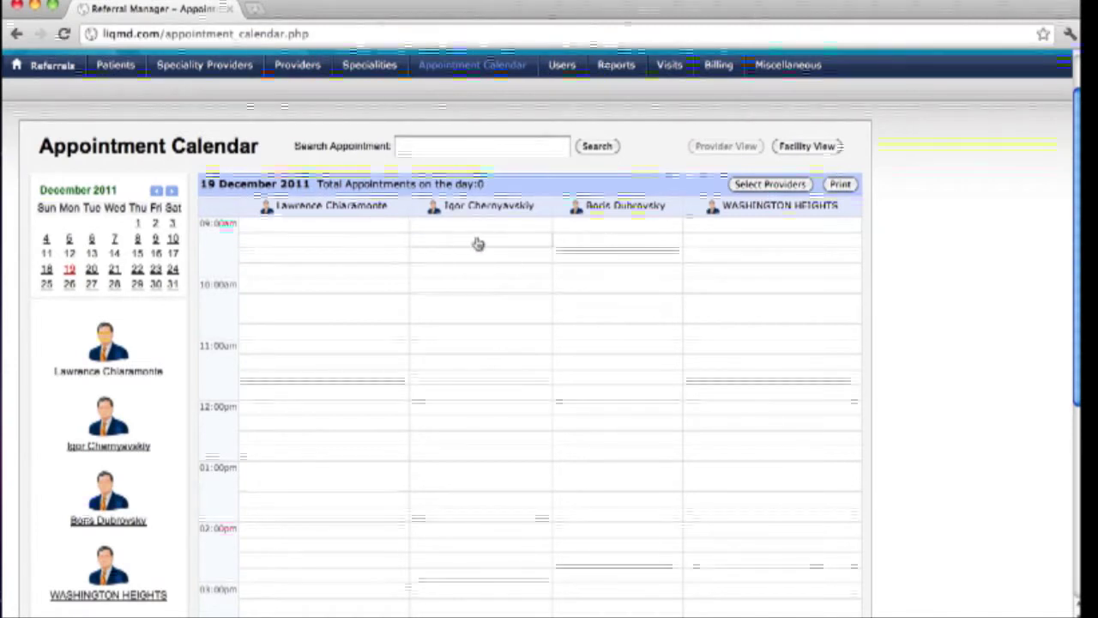
left_click(803, 148)
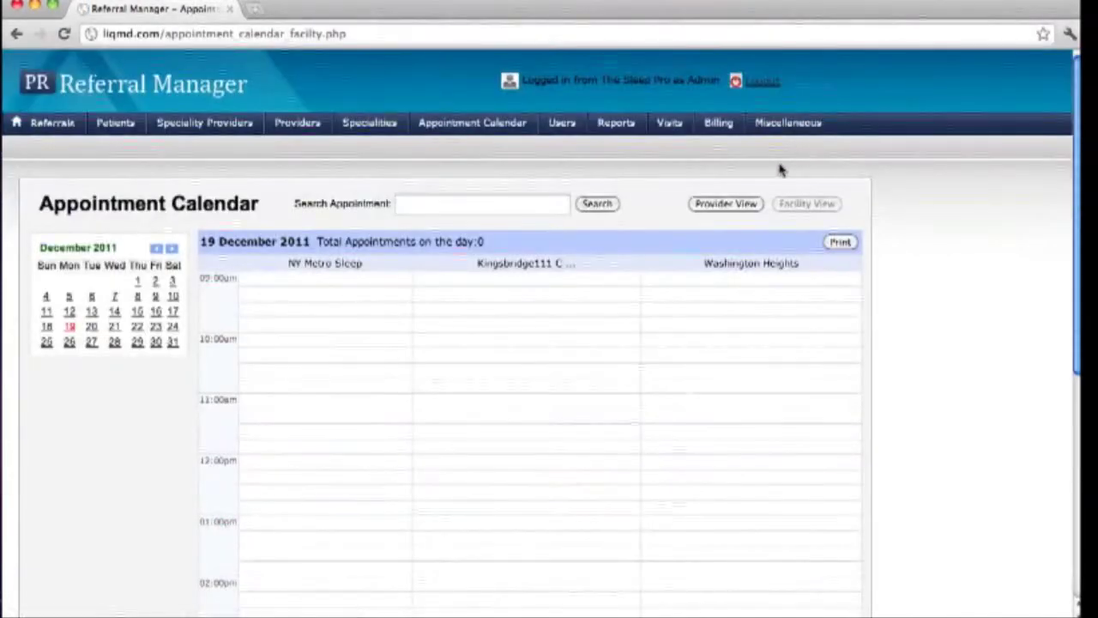
scroll(473, 304, "down", 3)
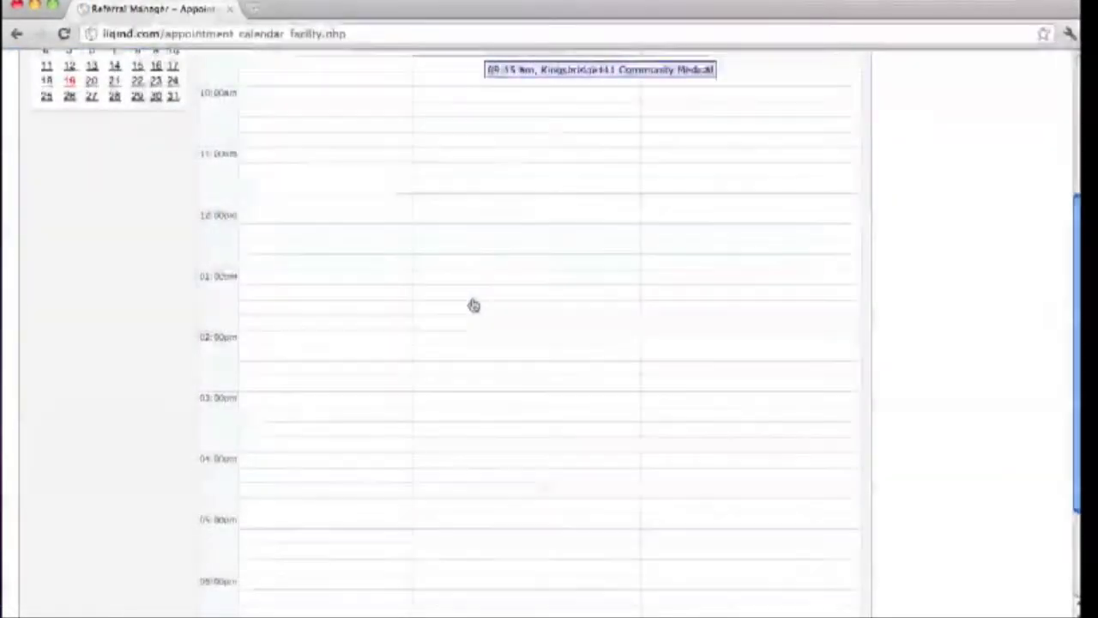
scroll(474, 305, "up", 2)
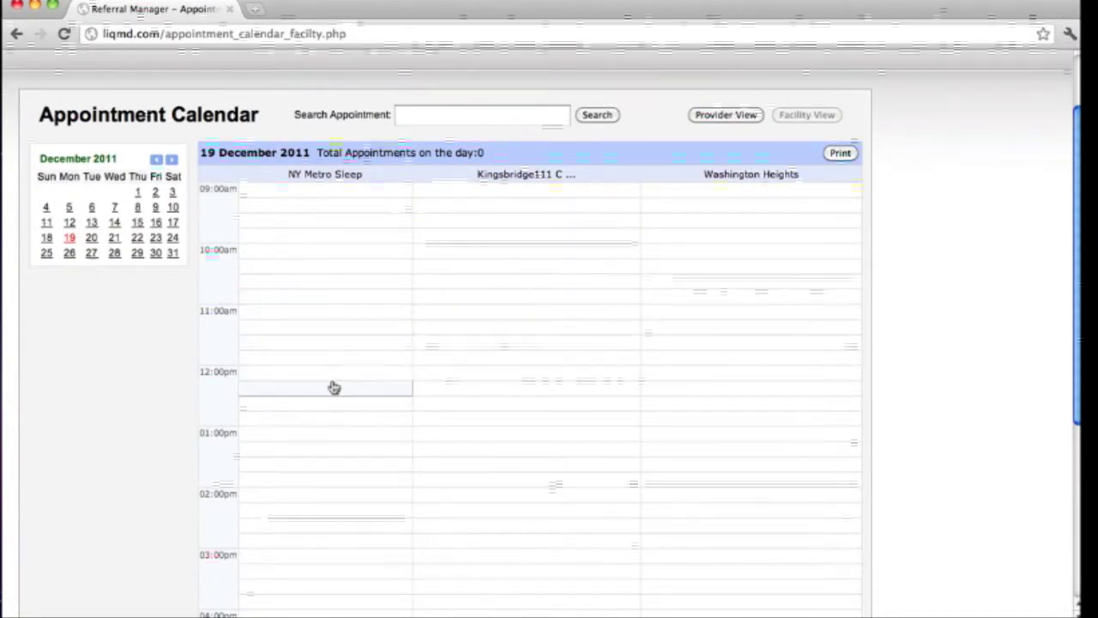
- Return to provider view and look at the blank new appointment form for the first provider's 09:45 am slot, closing it unsaved
left_click(711, 123)
scroll(558, 332, "down", 3)
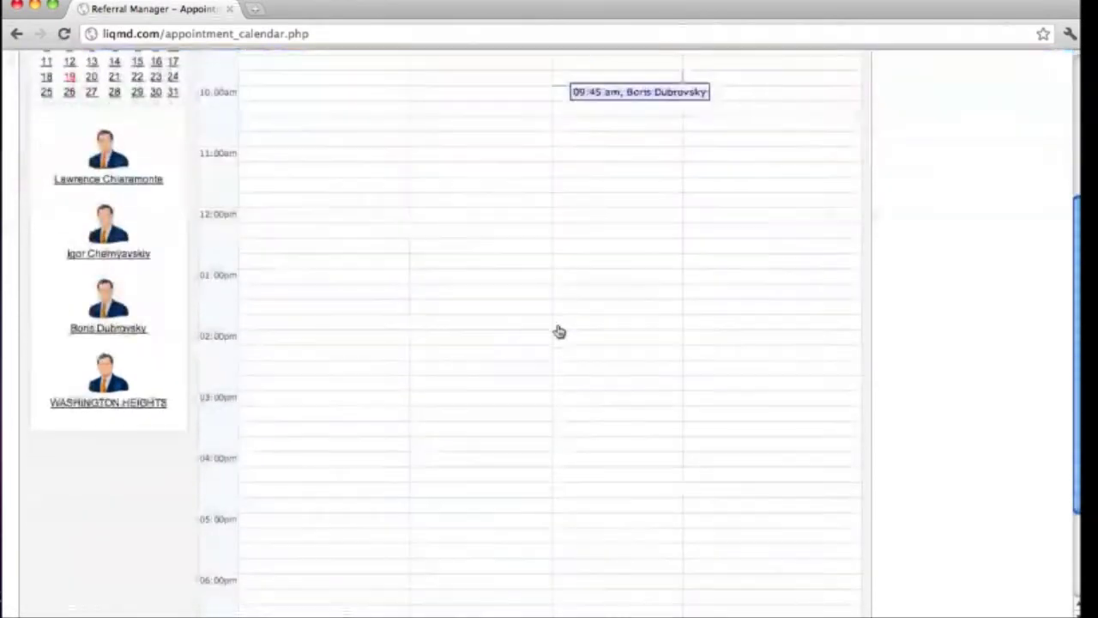
scroll(540, 291, "up", 3)
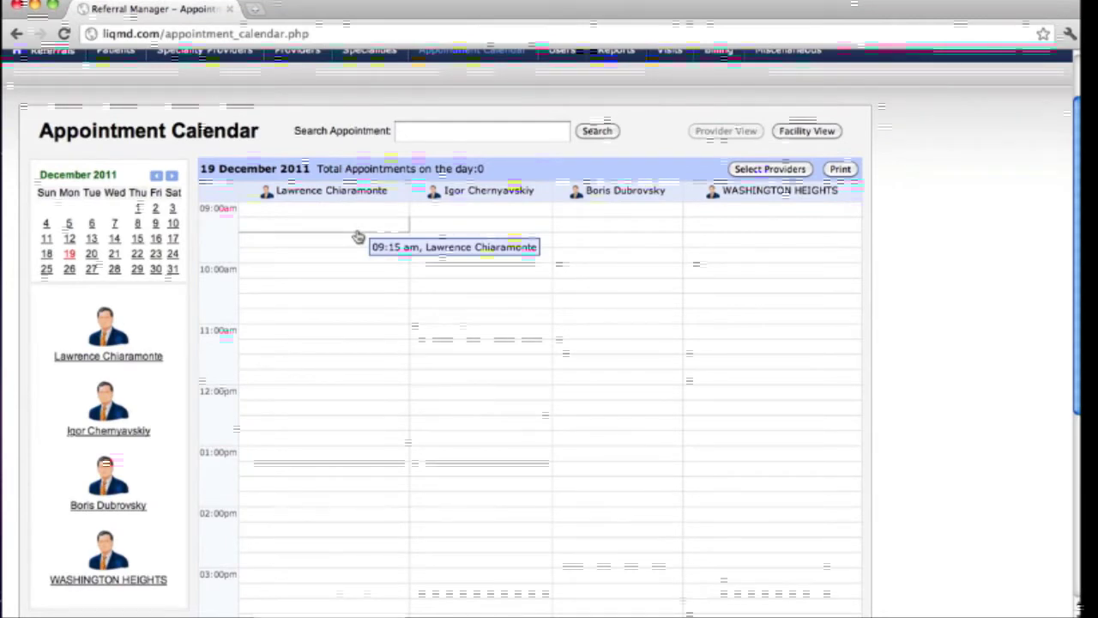
left_click(317, 253)
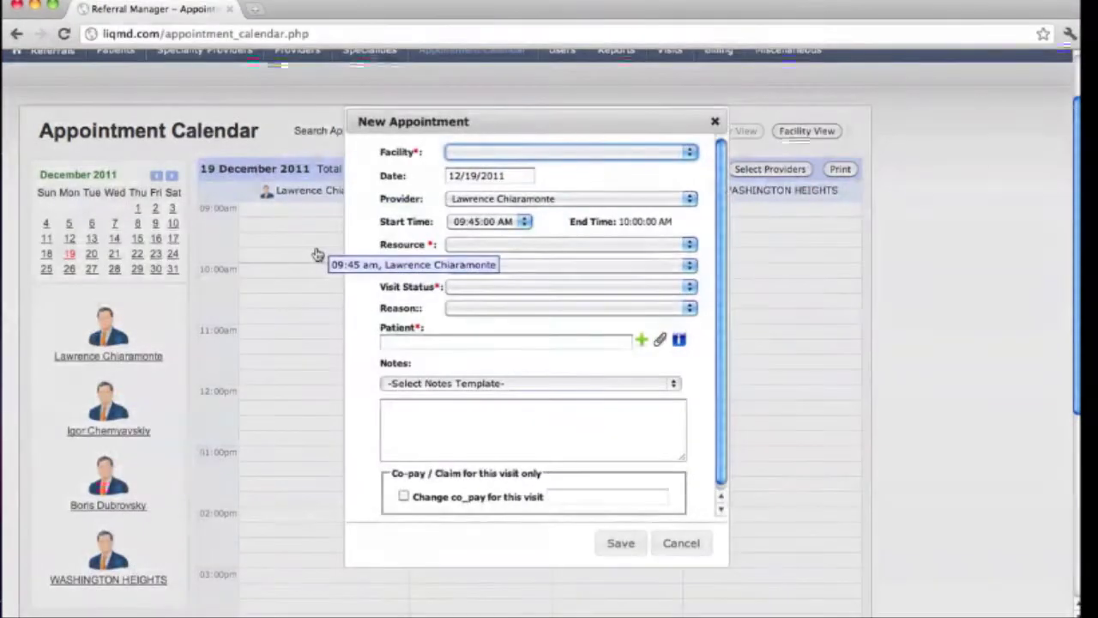
left_click(715, 125)
- Switch the calendar to 18 December 2011 and try to book the second provider's 10:00 am slot
left_click(47, 255)
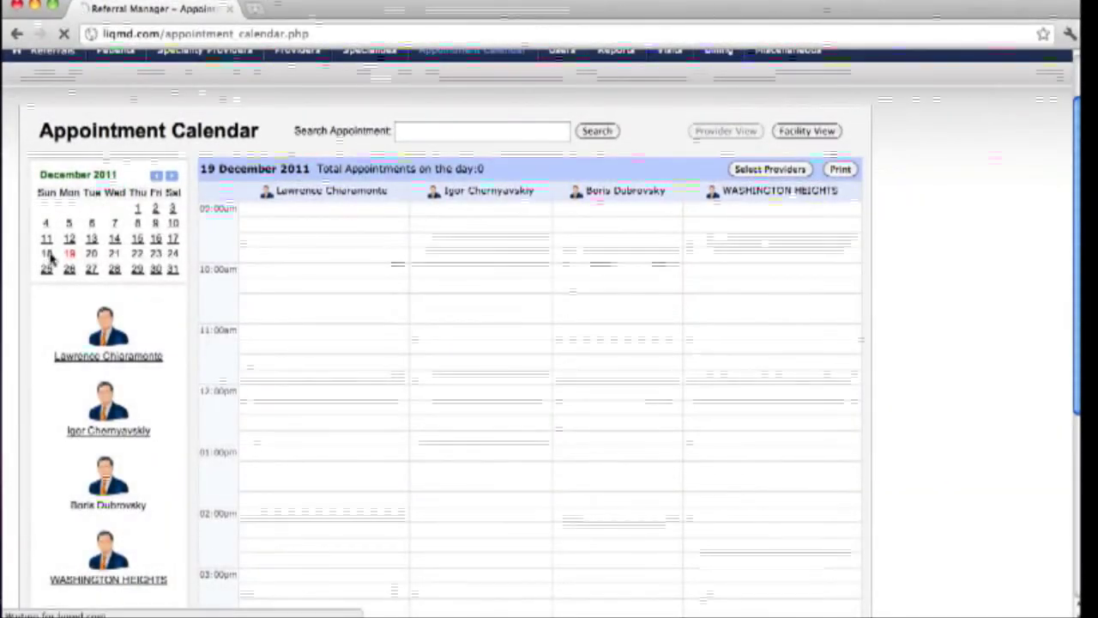
scroll(427, 294, "down", 3)
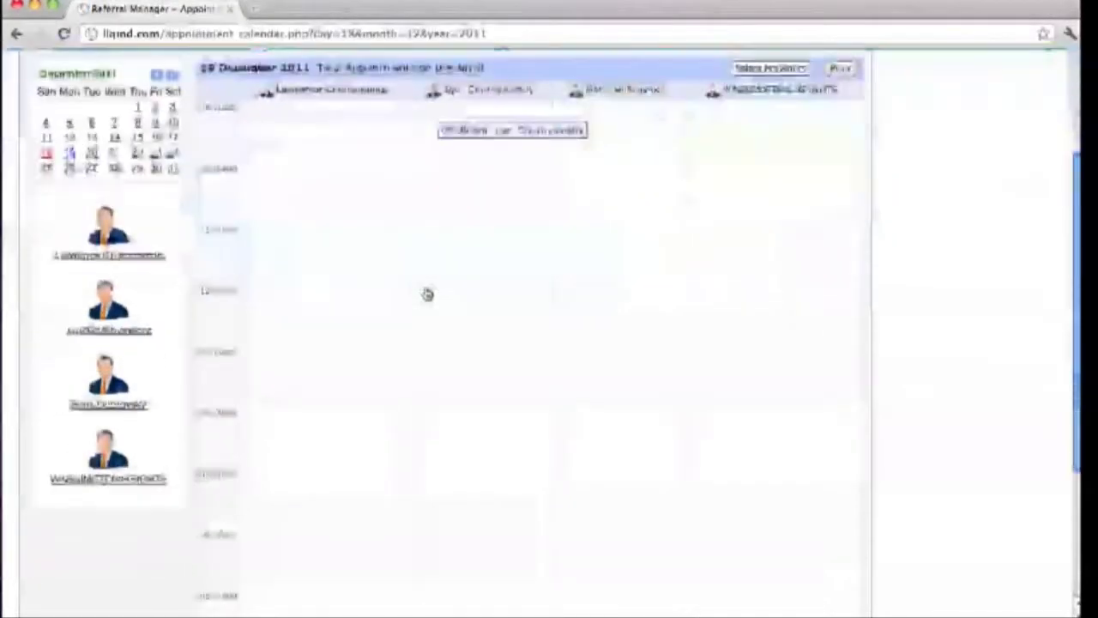
left_click(495, 174)
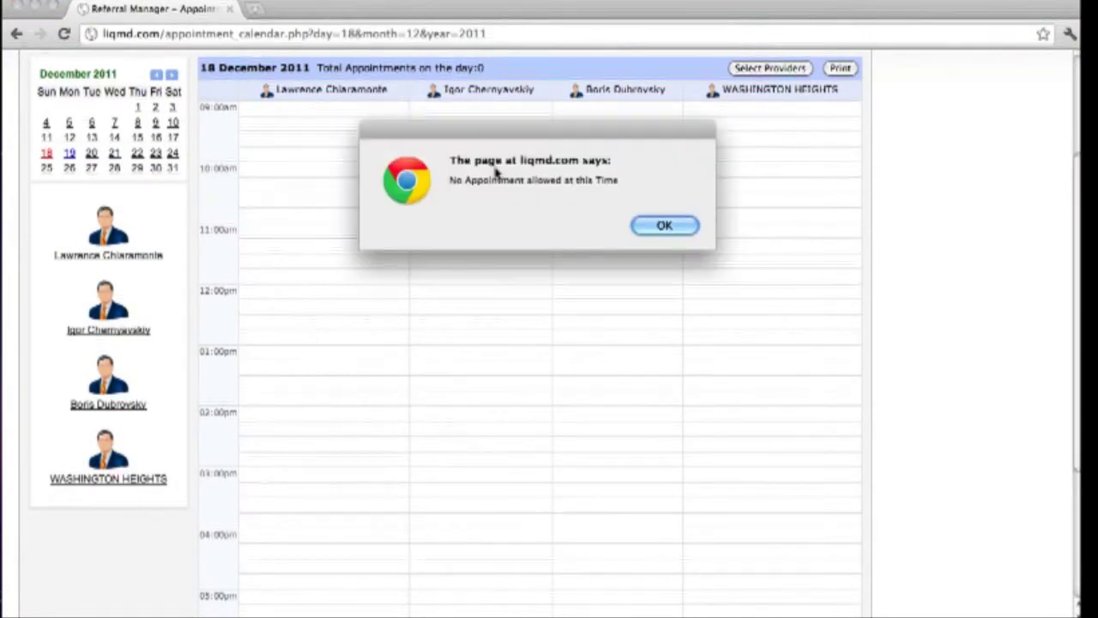
left_click(661, 225)
scroll(446, 171, "up", 2)
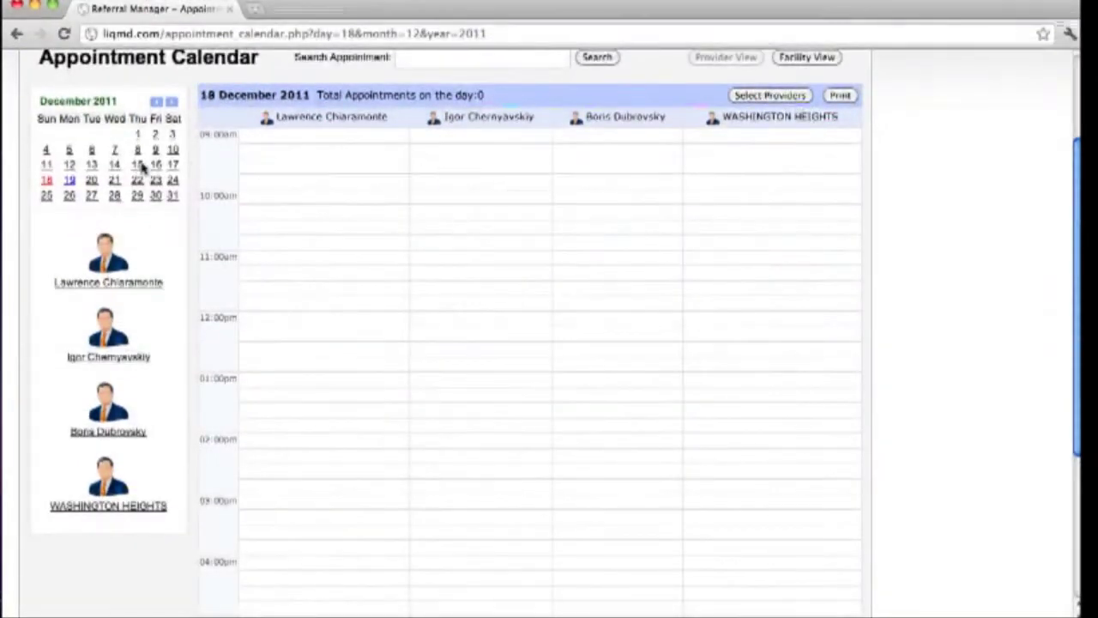
- Go back to 19 December 2011 and start a new appointment in the second provider's 11:00 am slot
left_click(71, 182)
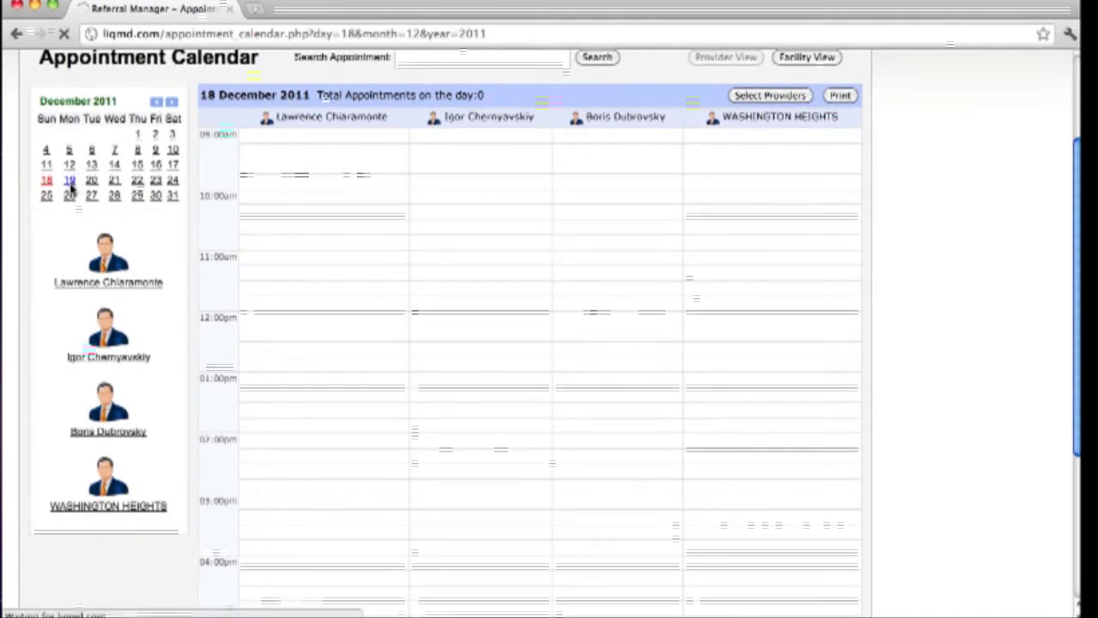
scroll(454, 242, "down", 3)
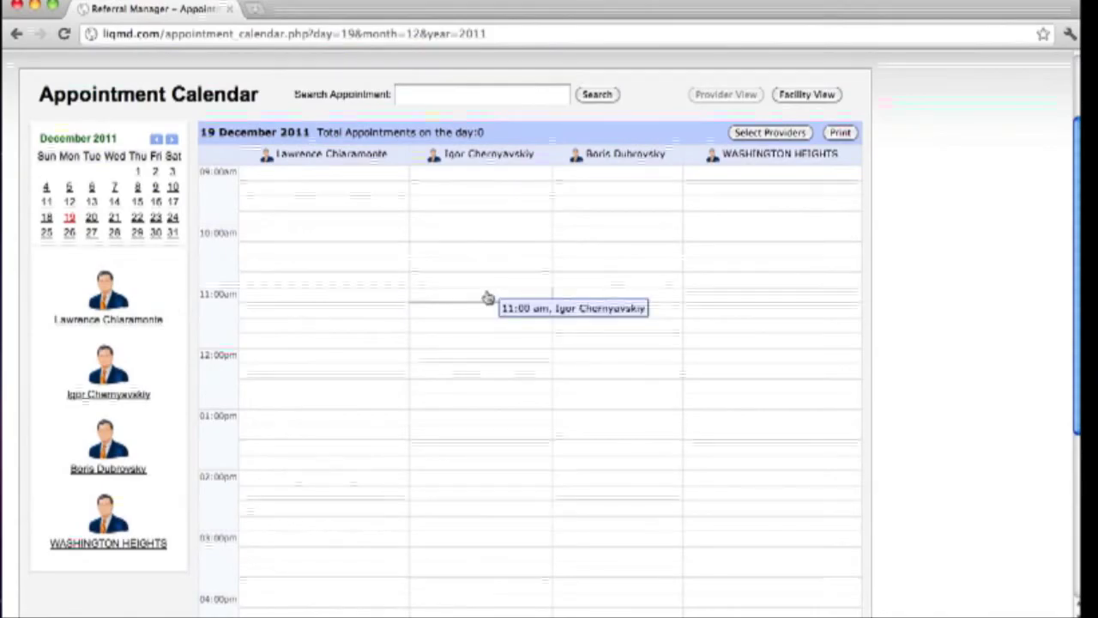
left_click(493, 293)
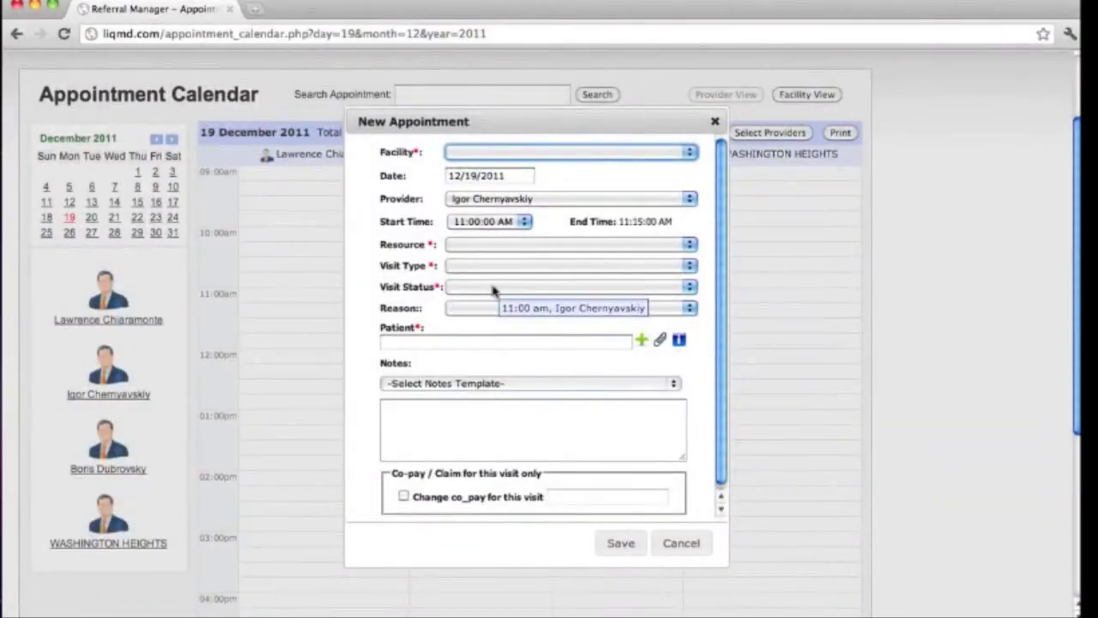
- Set the new appointment's facility to NY Metro Sleep
left_click(583, 154)
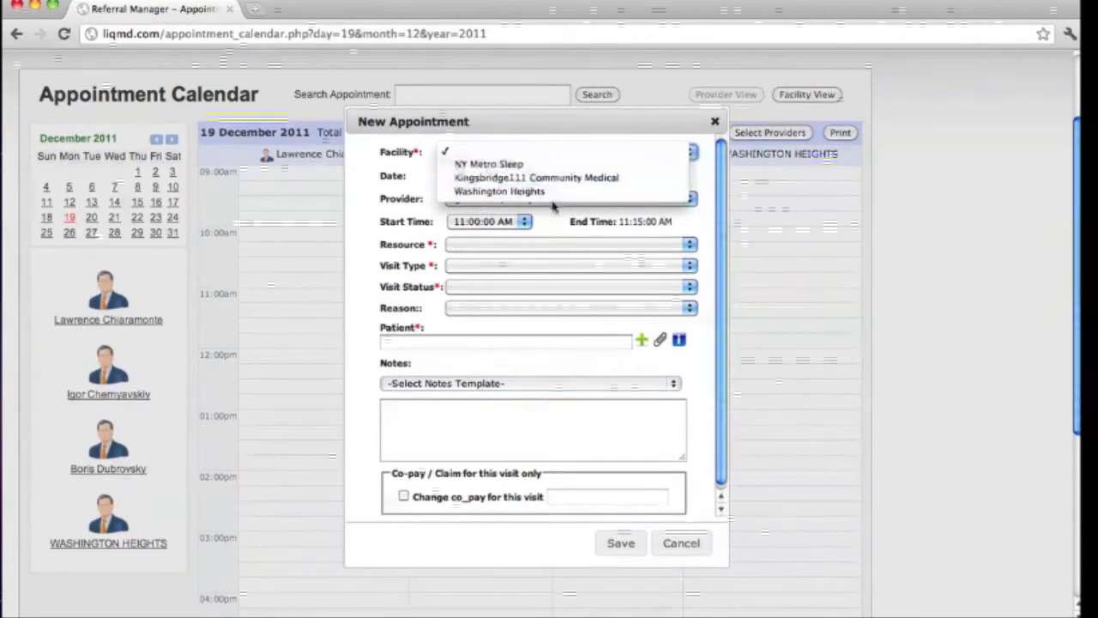
left_click(380, 216)
left_click(519, 154)
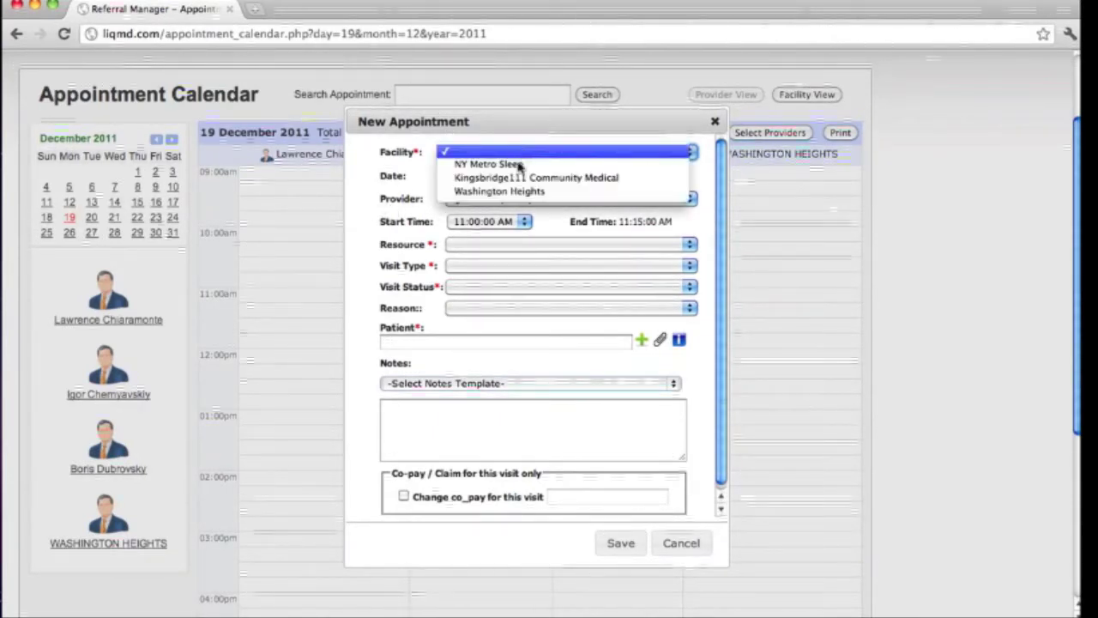
left_click(515, 163)
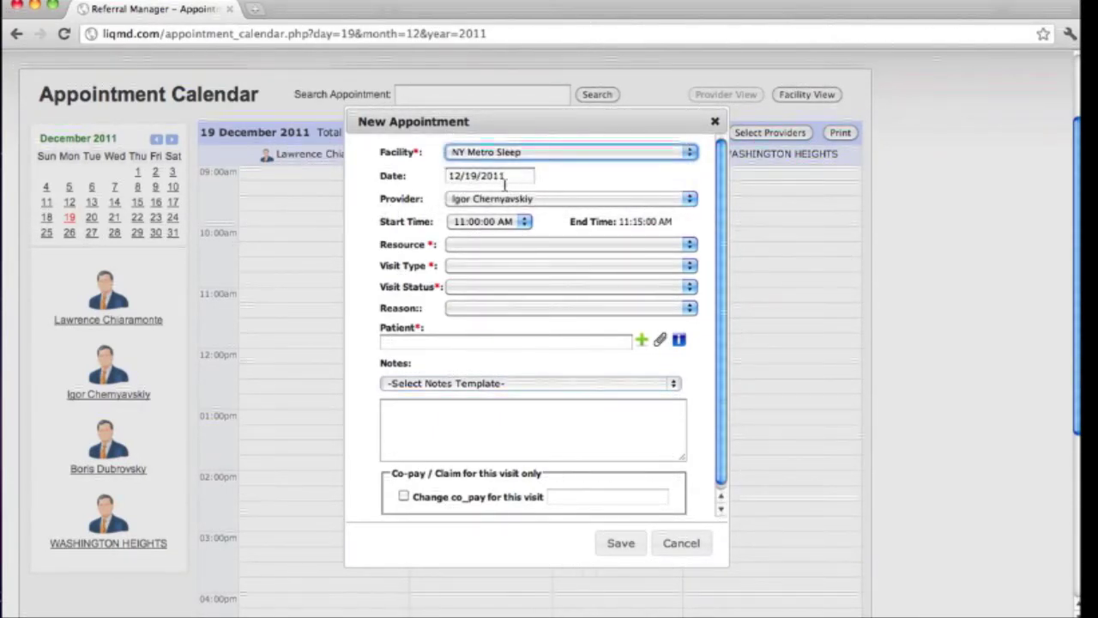
- Look through the provider and start time options offered for the new appointment
left_click(495, 200)
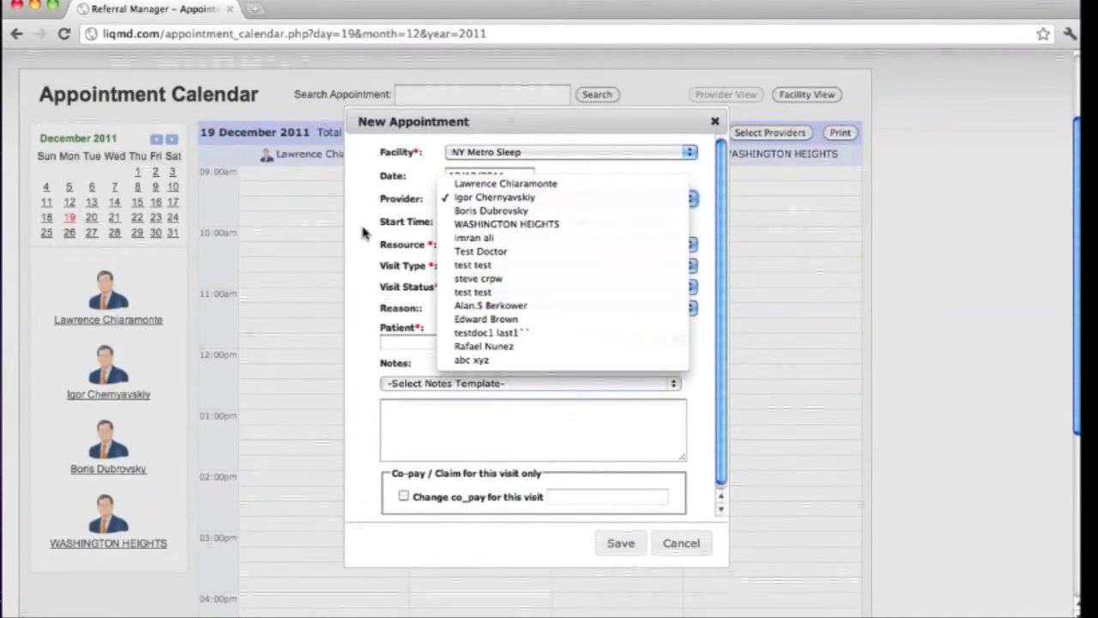
left_click(495, 197)
left_click(485, 226)
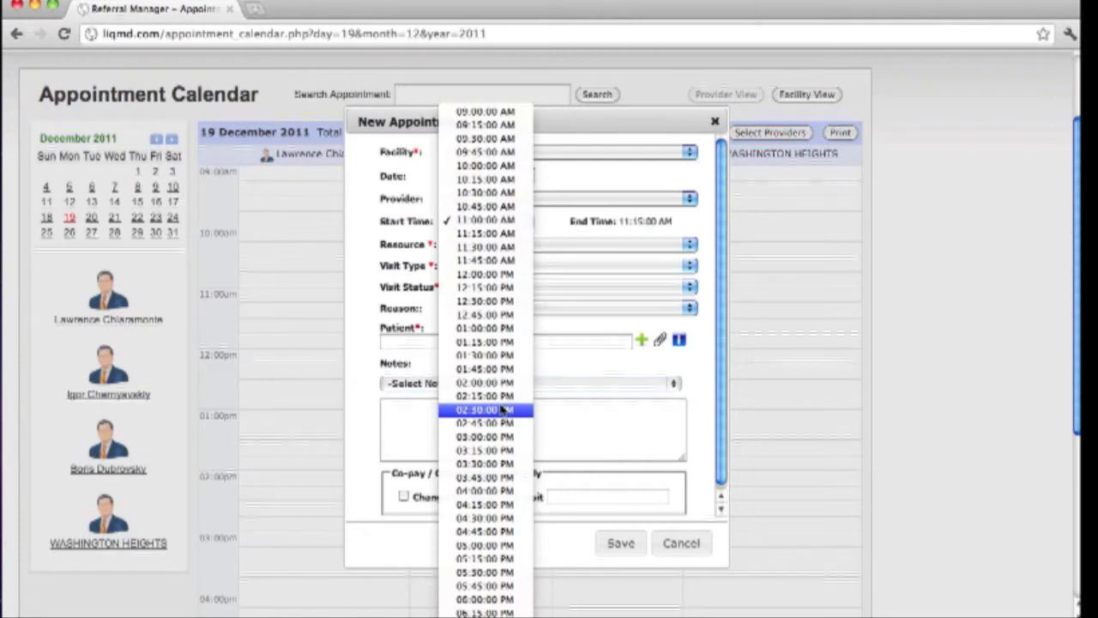
scroll(501, 410, "down", 3)
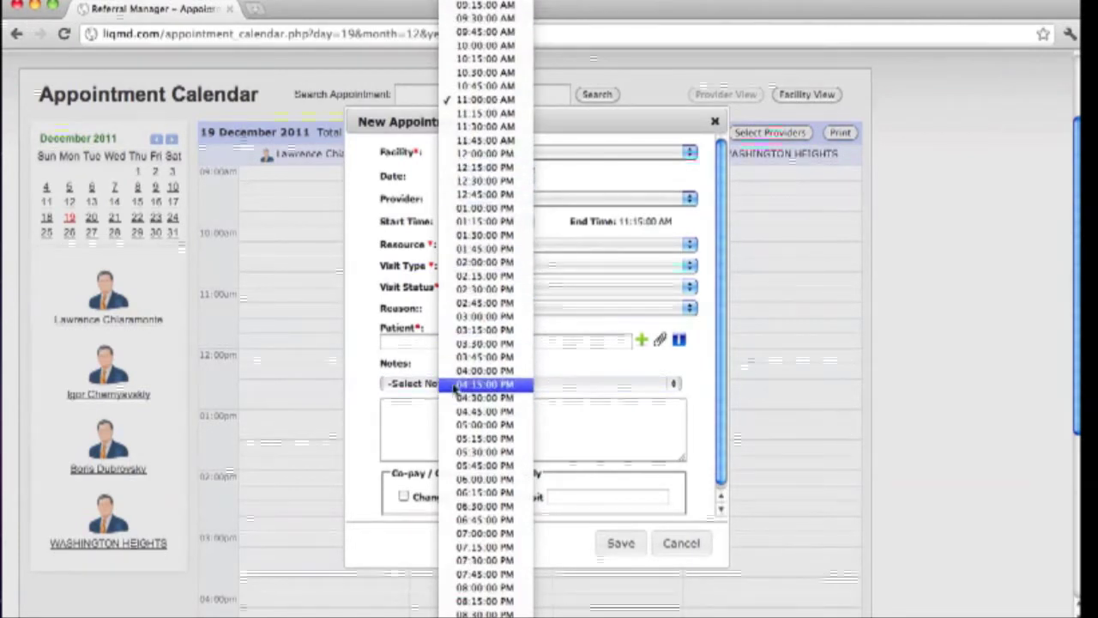
left_click(356, 254)
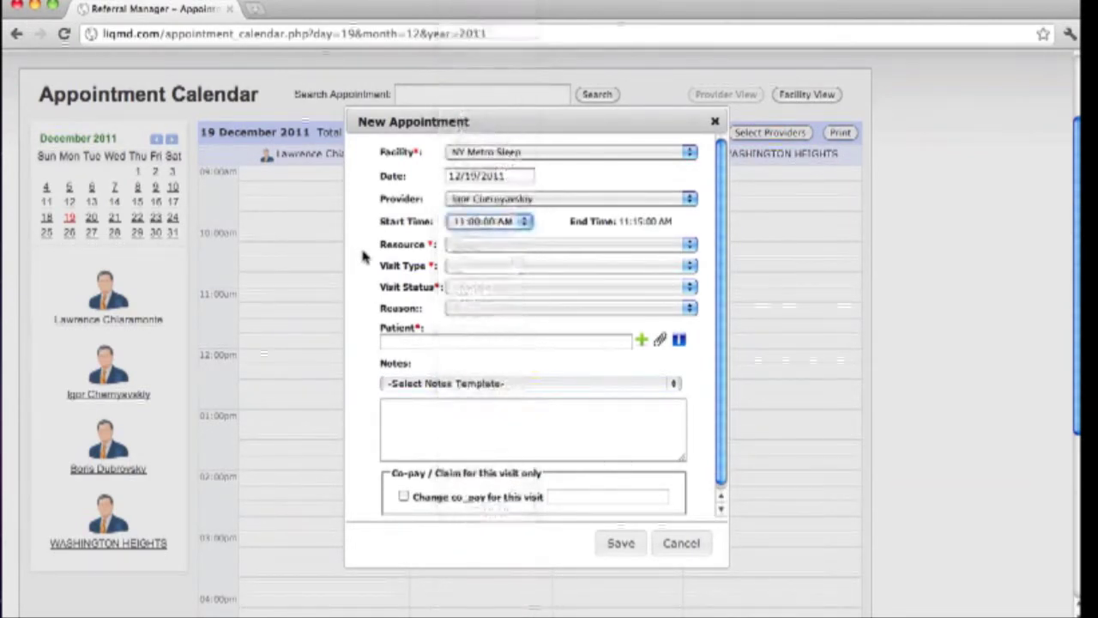
- Look through the resource options offered for the new appointment and close the list without choosing one
left_click(492, 246)
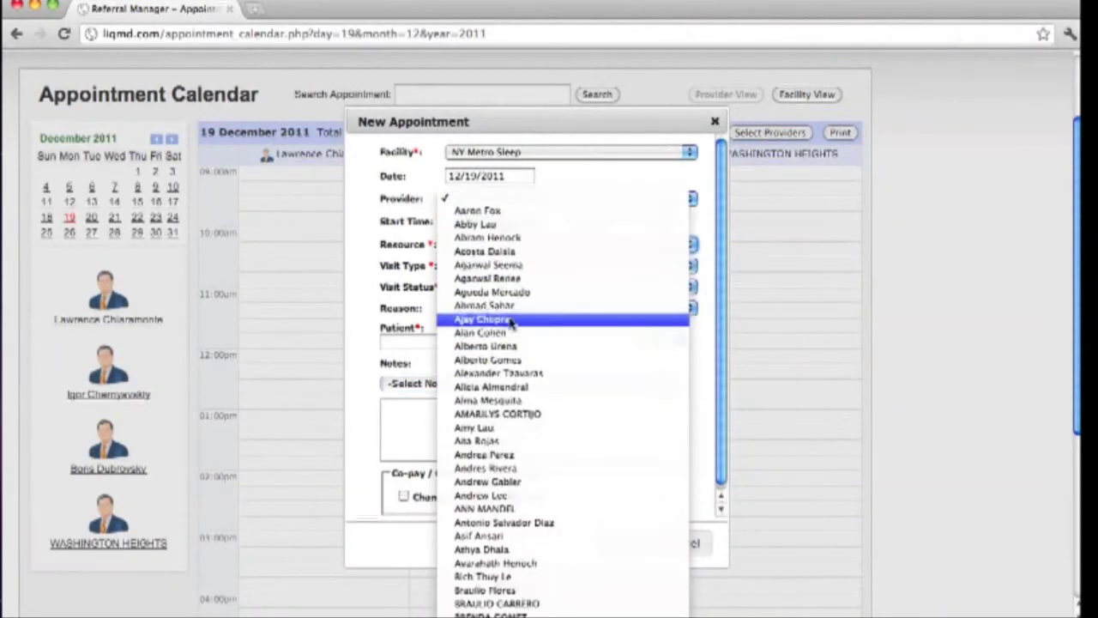
scroll(511, 322, "down", 5)
scroll(511, 323, "down", 20)
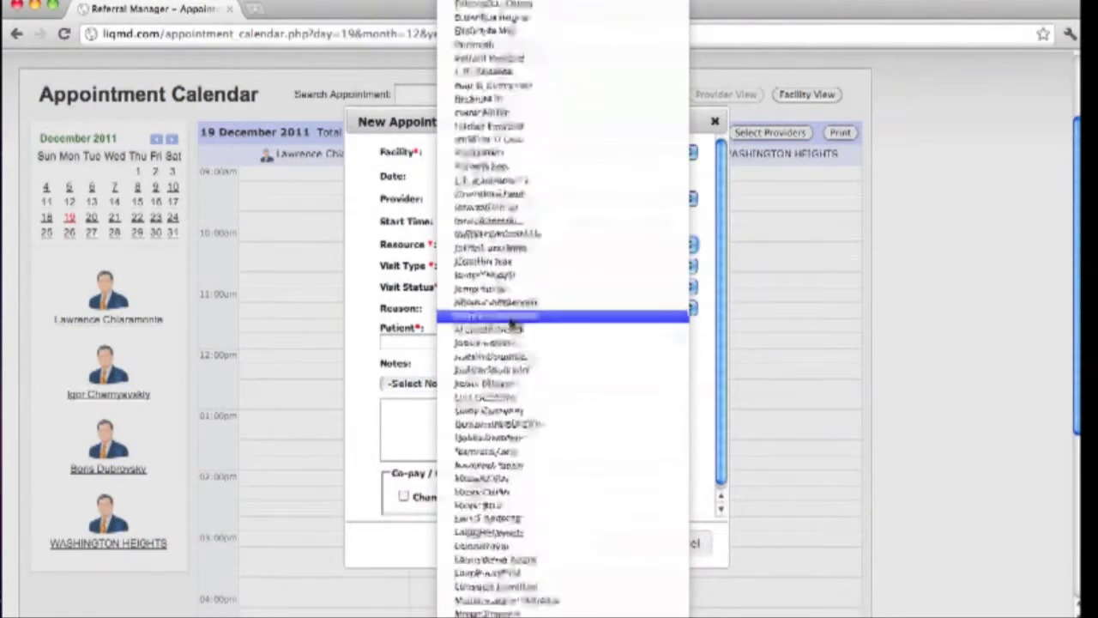
scroll(511, 322, "up", 20)
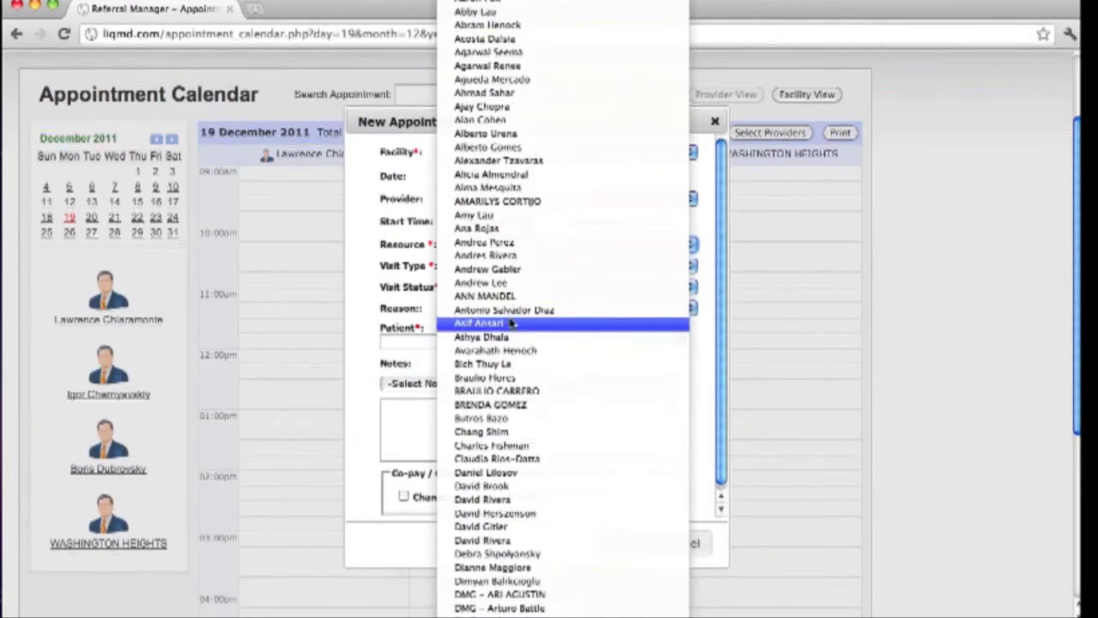
left_click(364, 259)
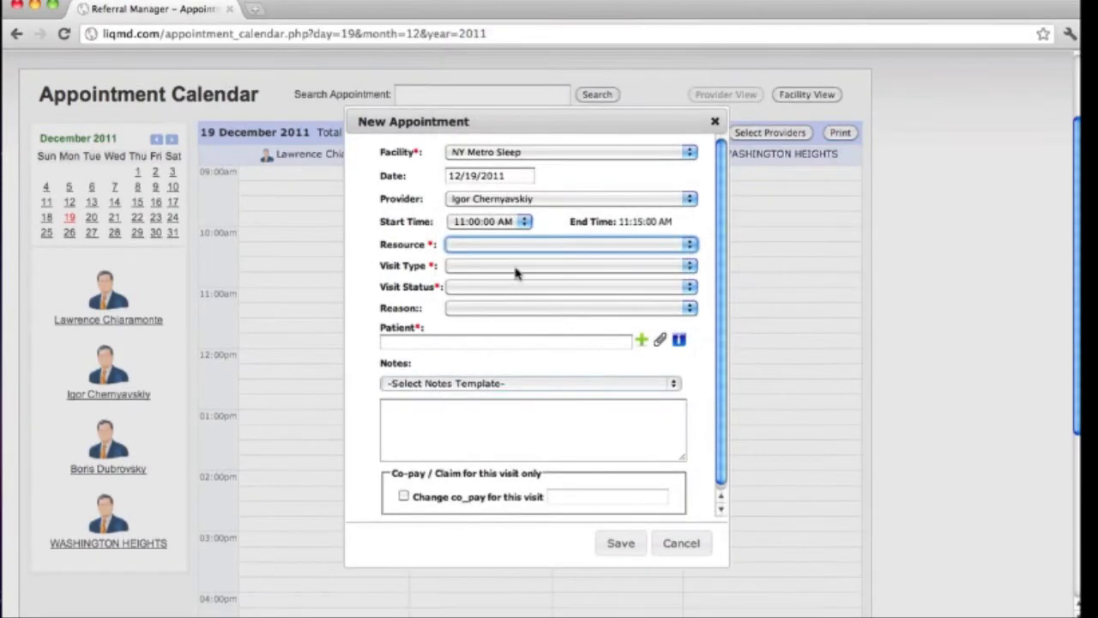
- Examine the visit type, visit status and reason options of the new appointment without choosing any
left_click(517, 268)
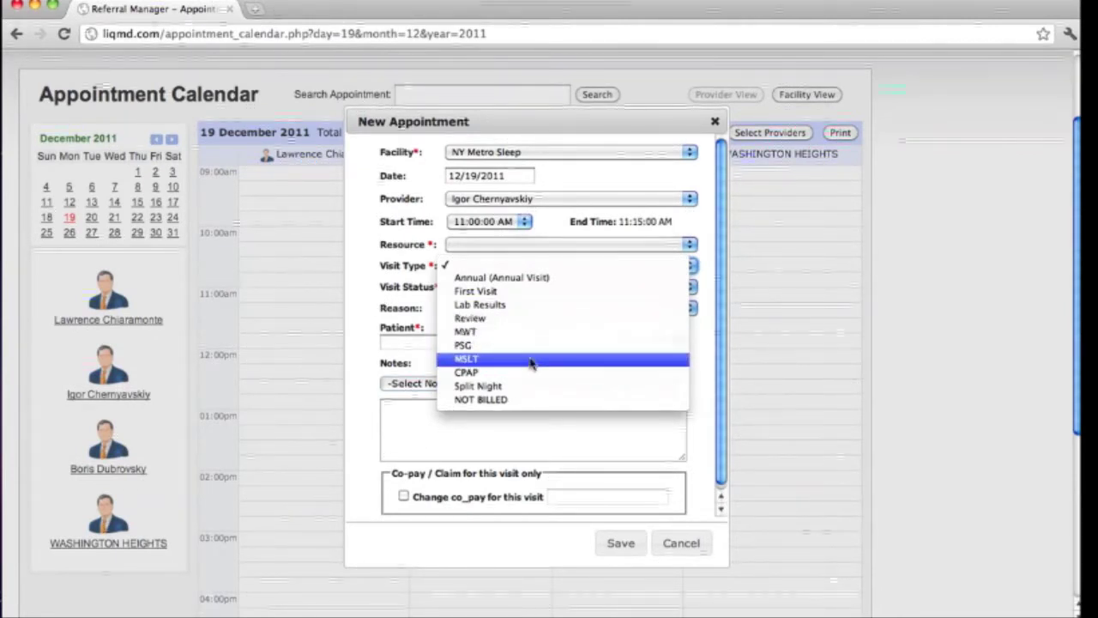
left_click(365, 304)
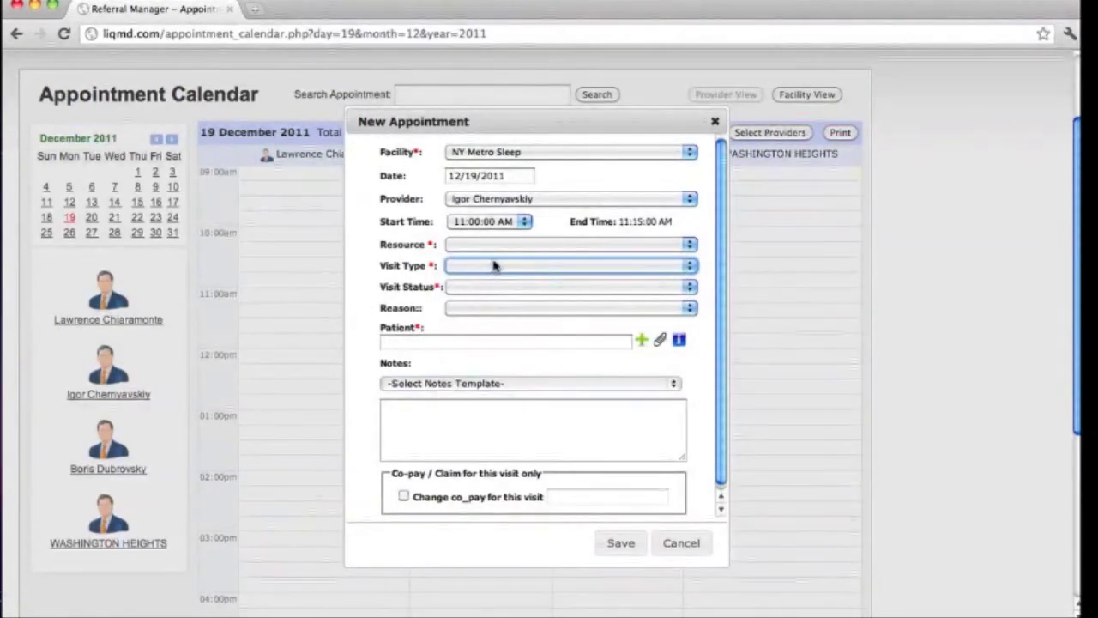
left_click(506, 288)
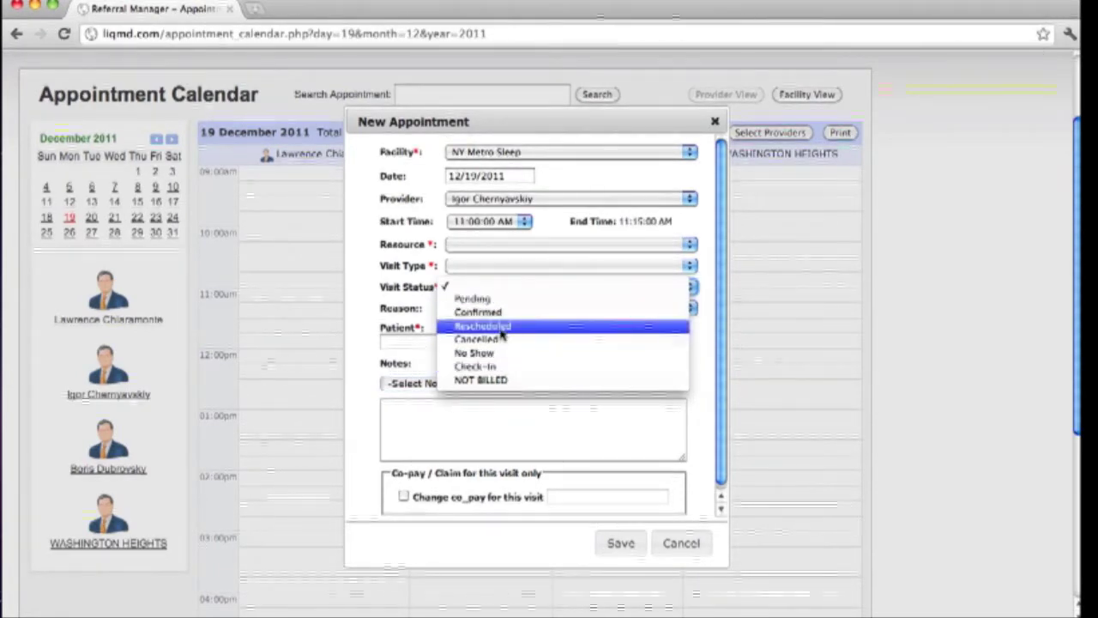
left_click(367, 342)
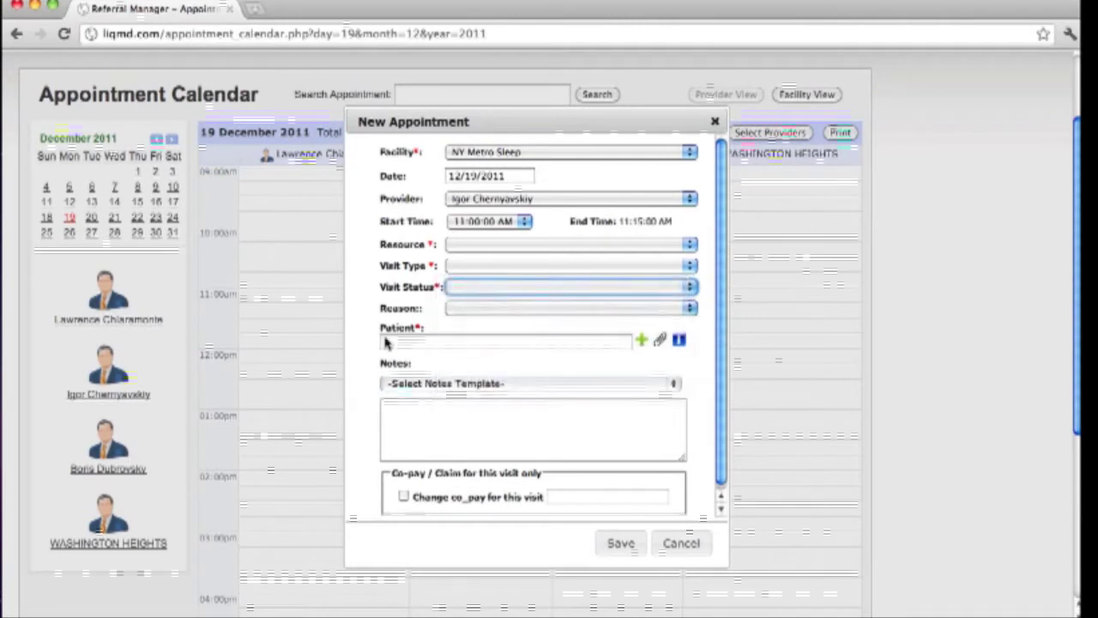
left_click(500, 308)
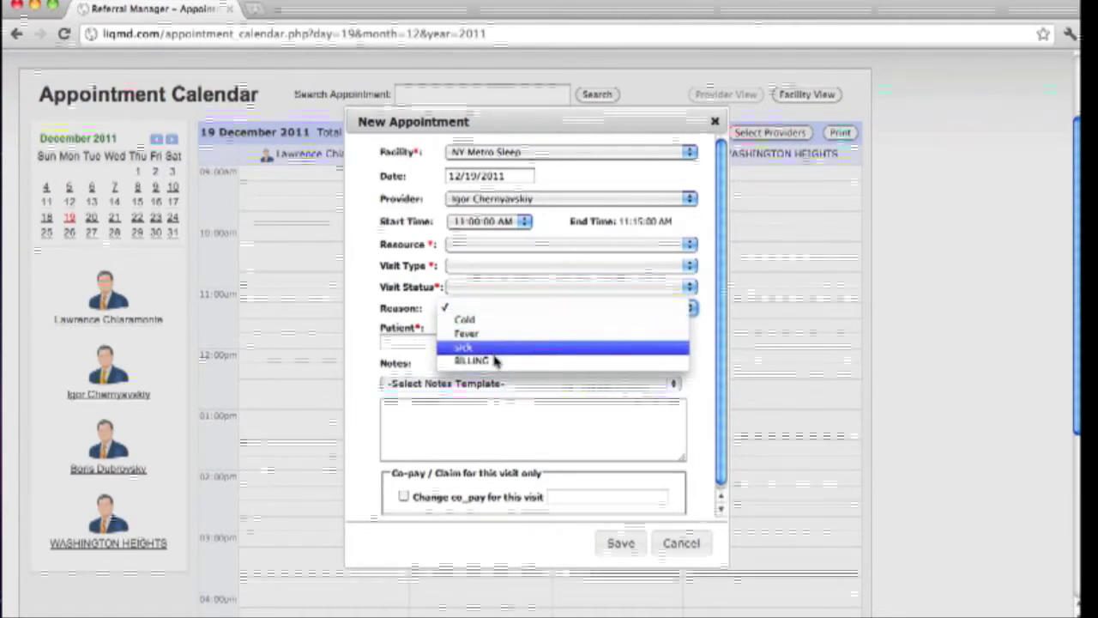
left_click(358, 329)
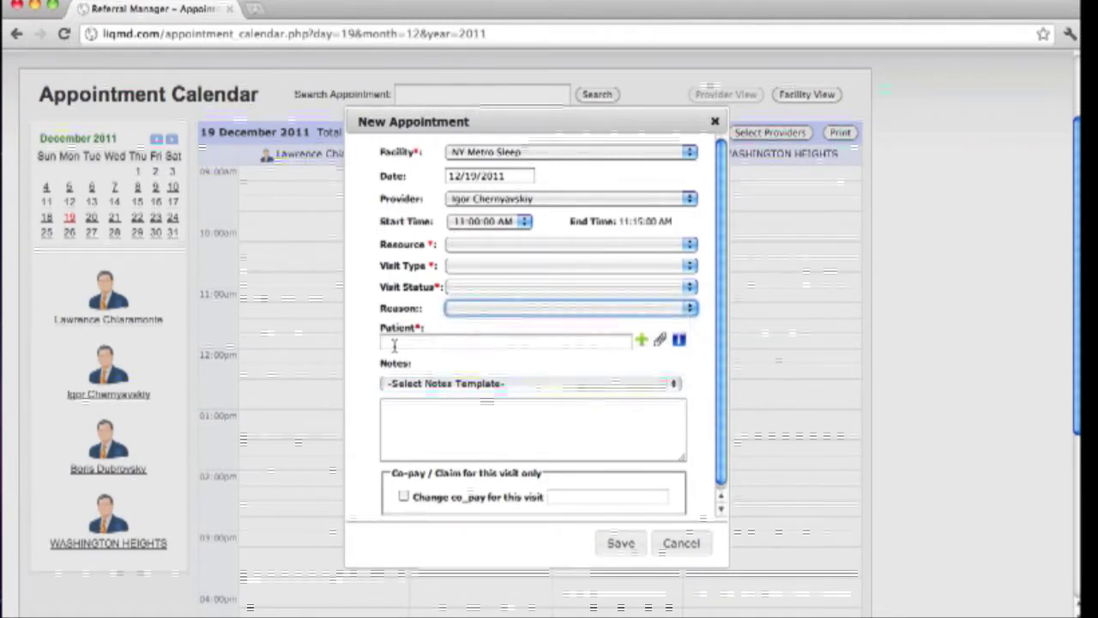
- Search the new appointment's patient field for "fa" and choose the second matching patient
left_click(406, 345)
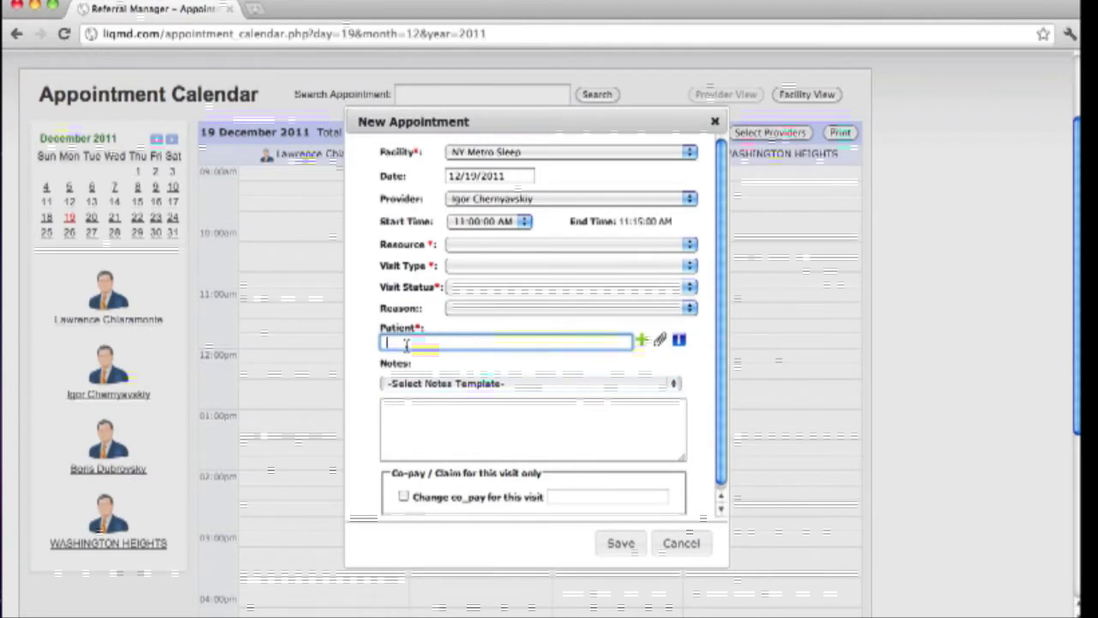
type("fa")
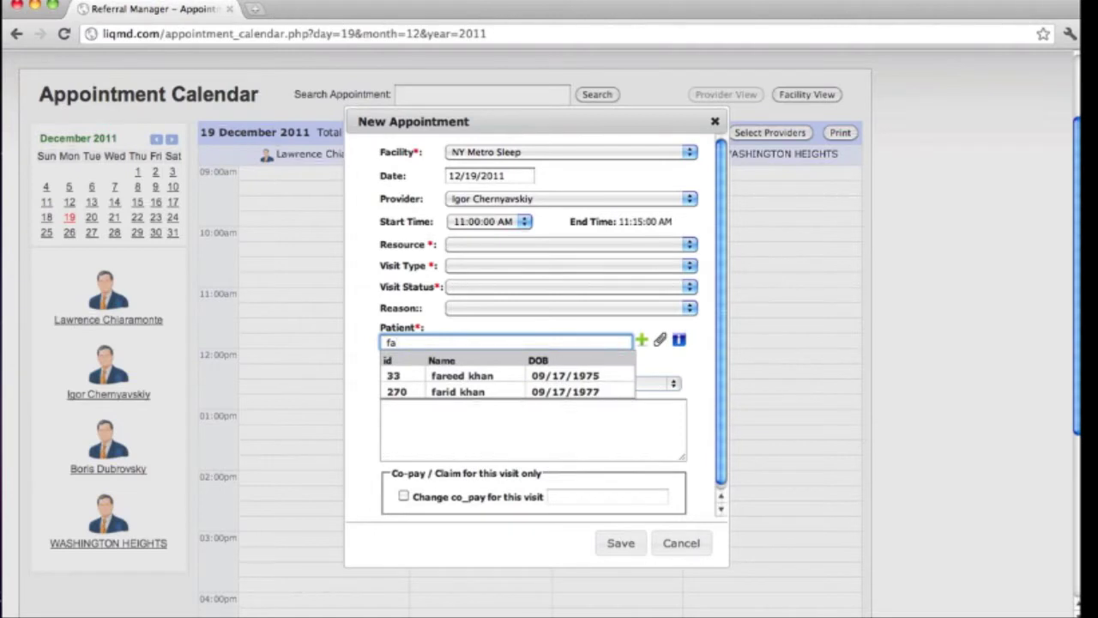
key("Down")
key("Down")
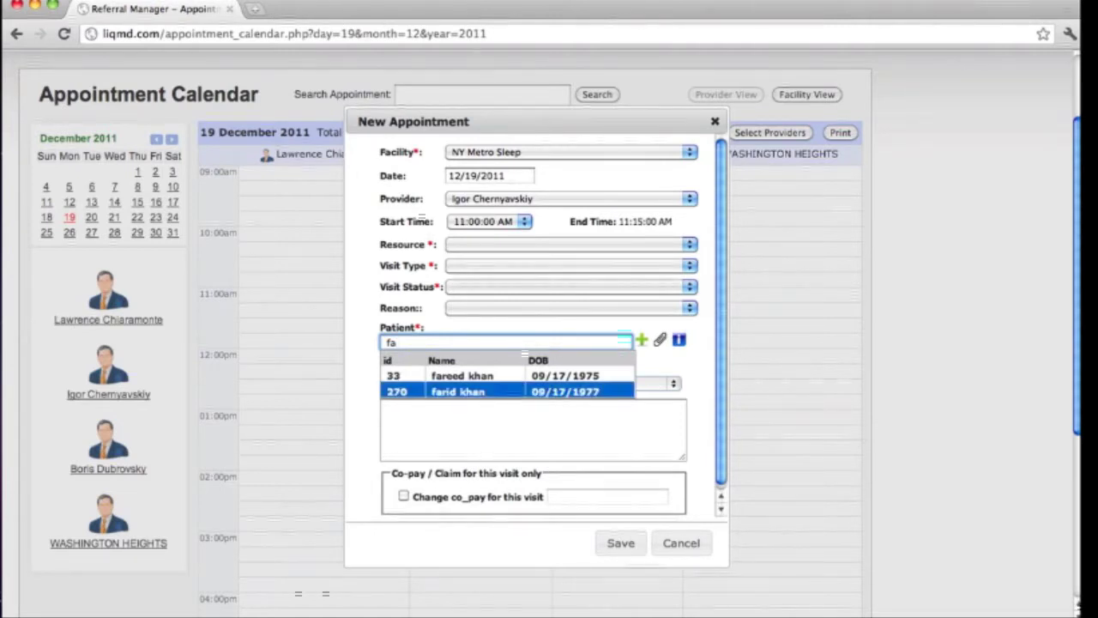
key("Up")
key("Down")
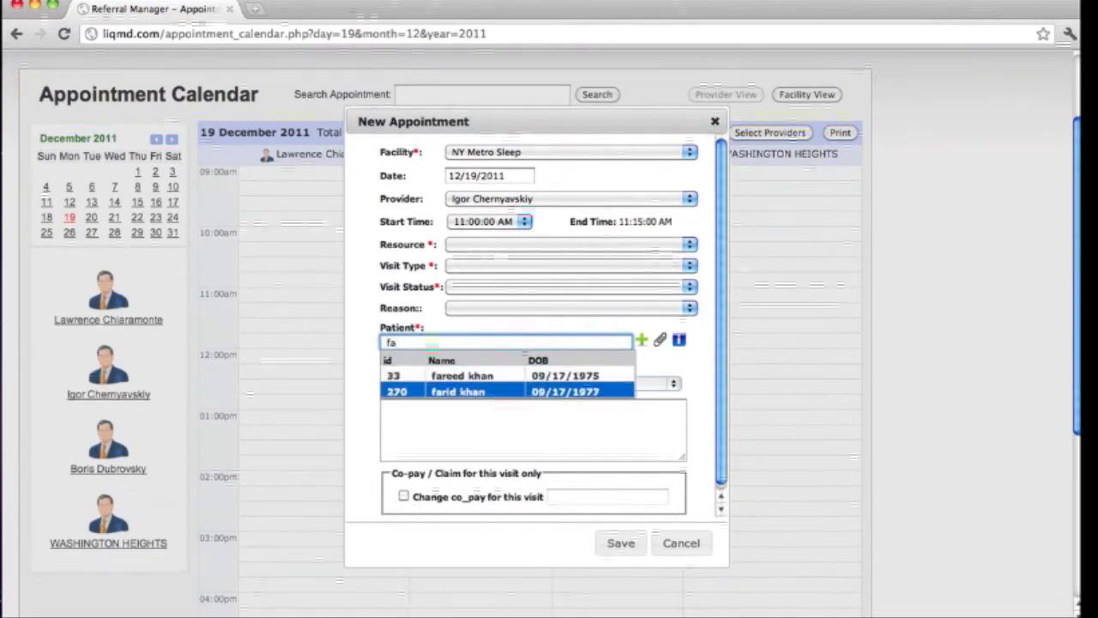
key("Up")
key("Down")
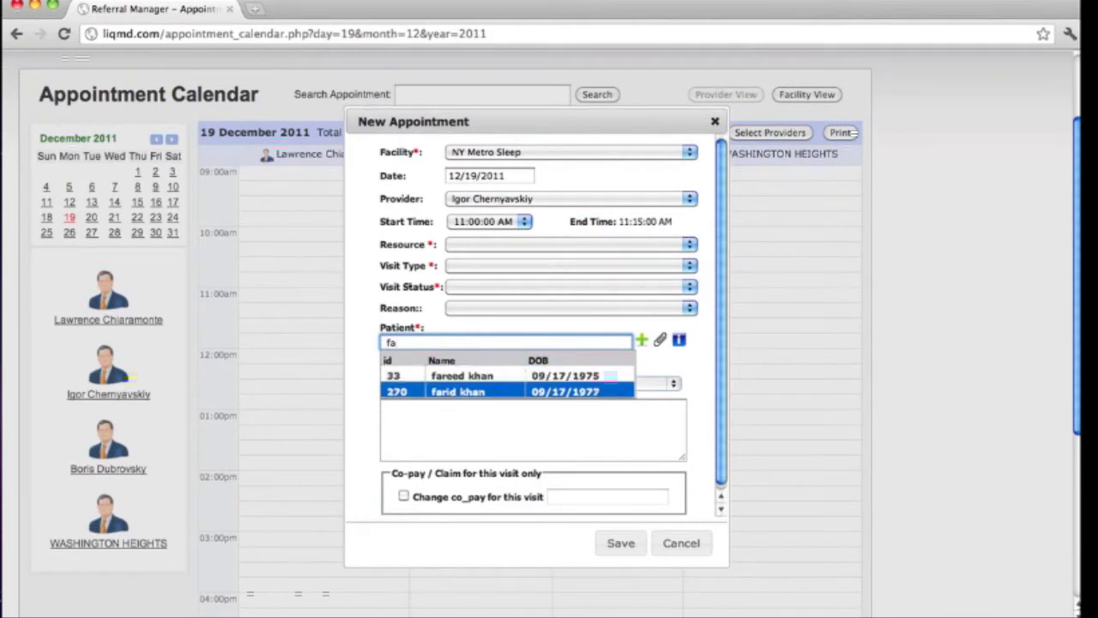
key("Return")
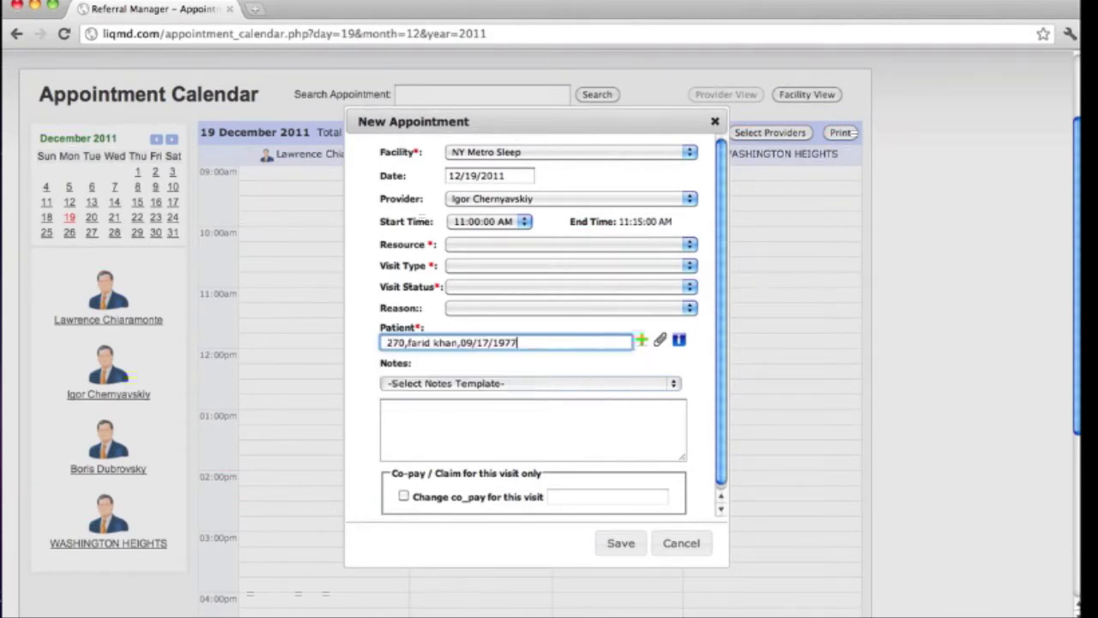
- Open the chosen patient's details, review demographics, referrals, visits and appointments, and close the details window
left_click(680, 344)
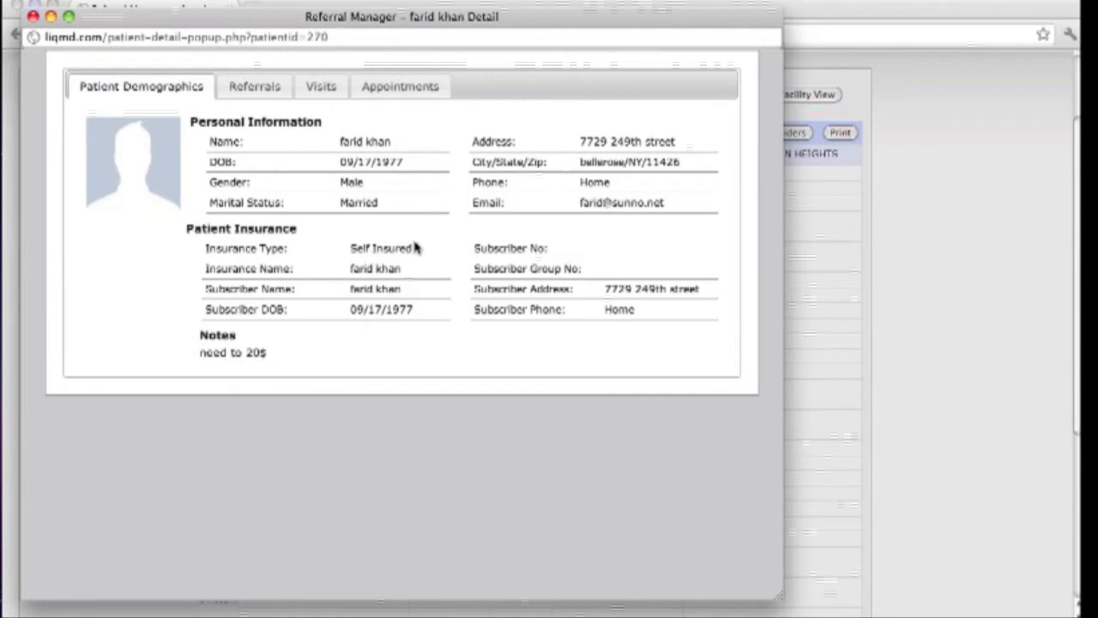
left_click(243, 88)
left_click(322, 87)
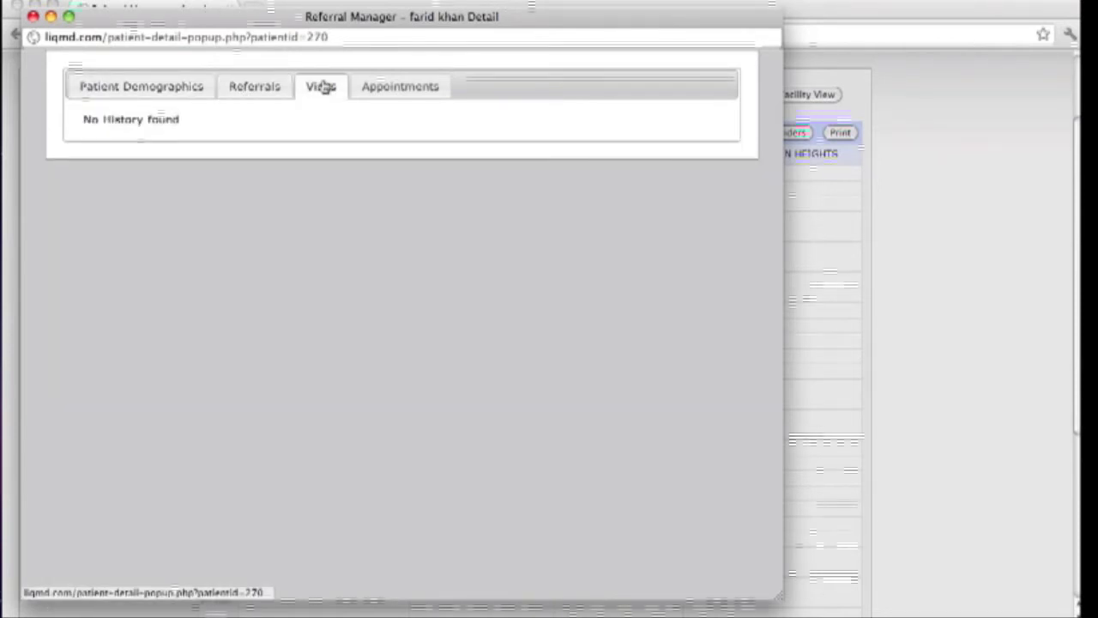
left_click(417, 93)
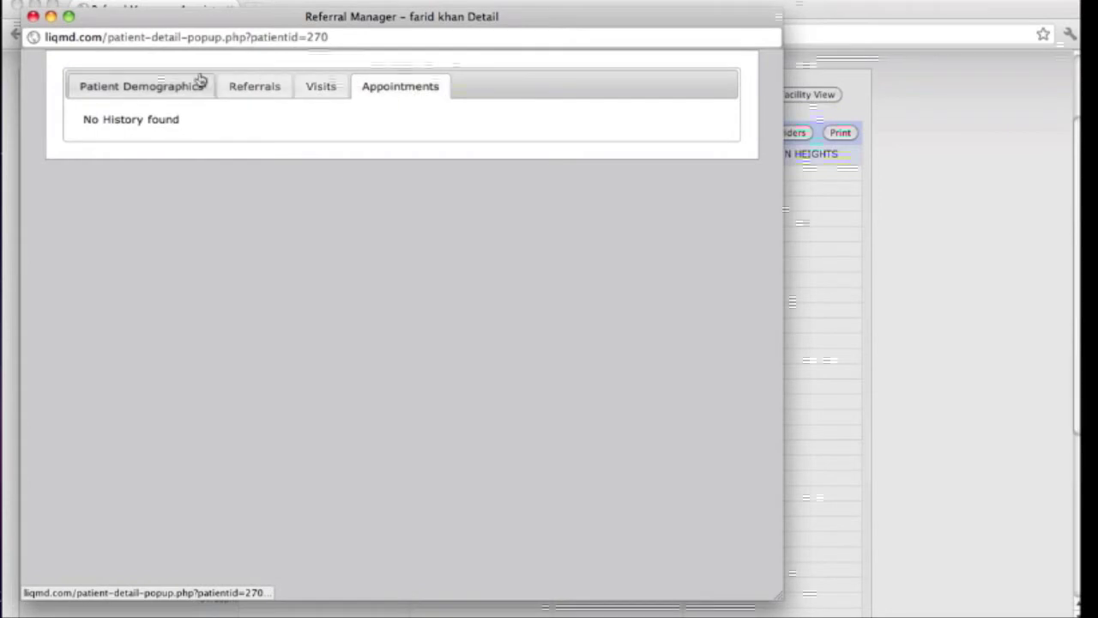
left_click(181, 92)
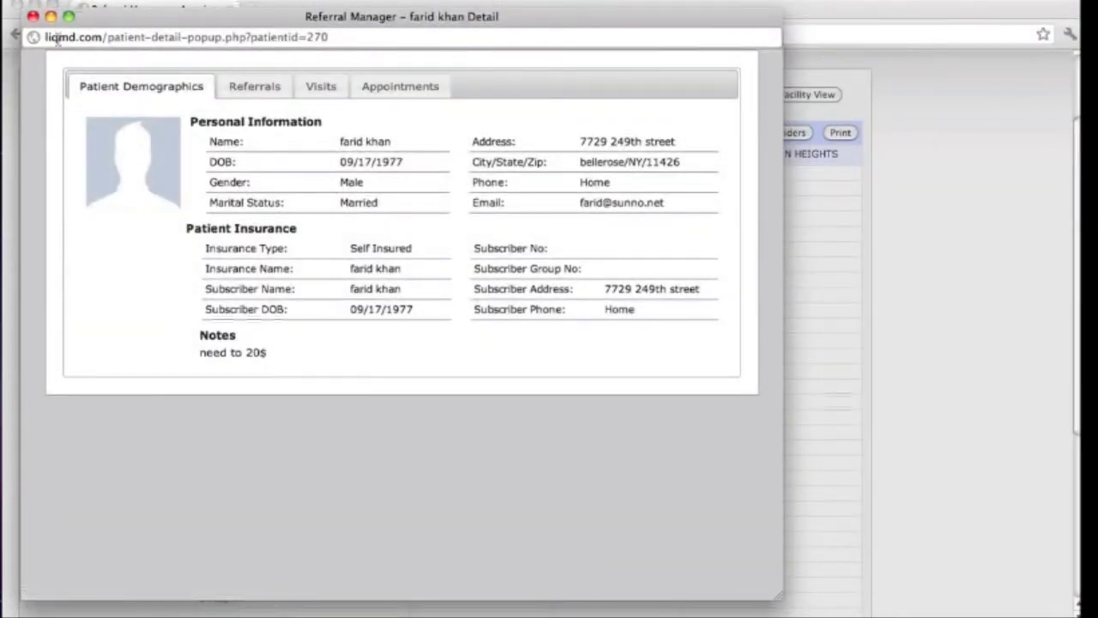
left_click(31, 17)
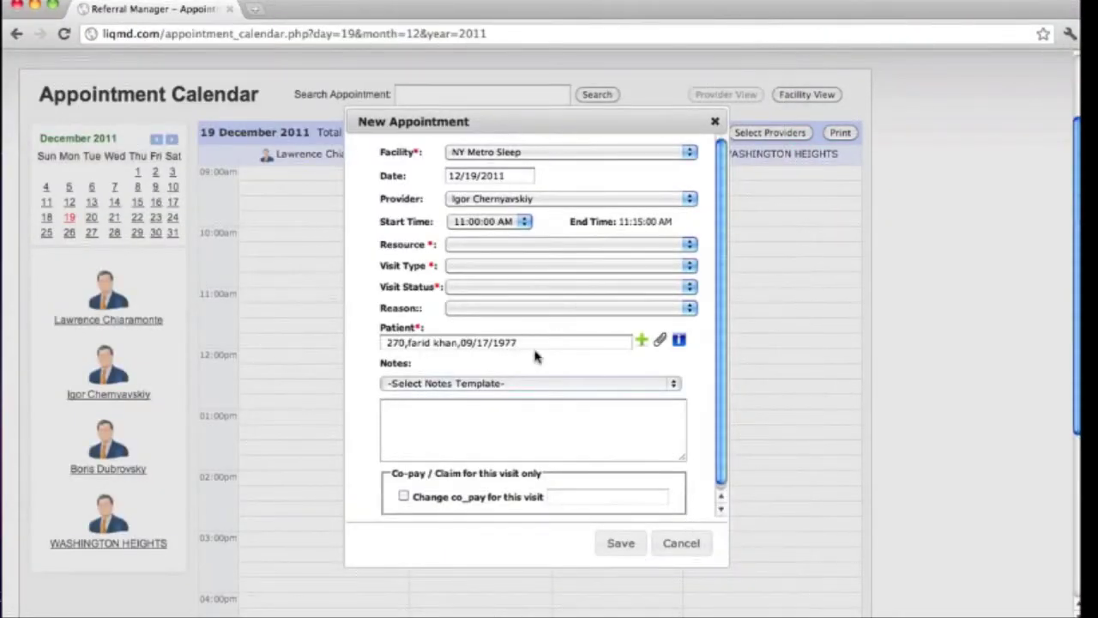
- Examine the Add Patient form and its patient type options, and cancel without adding a patient
left_click(642, 342)
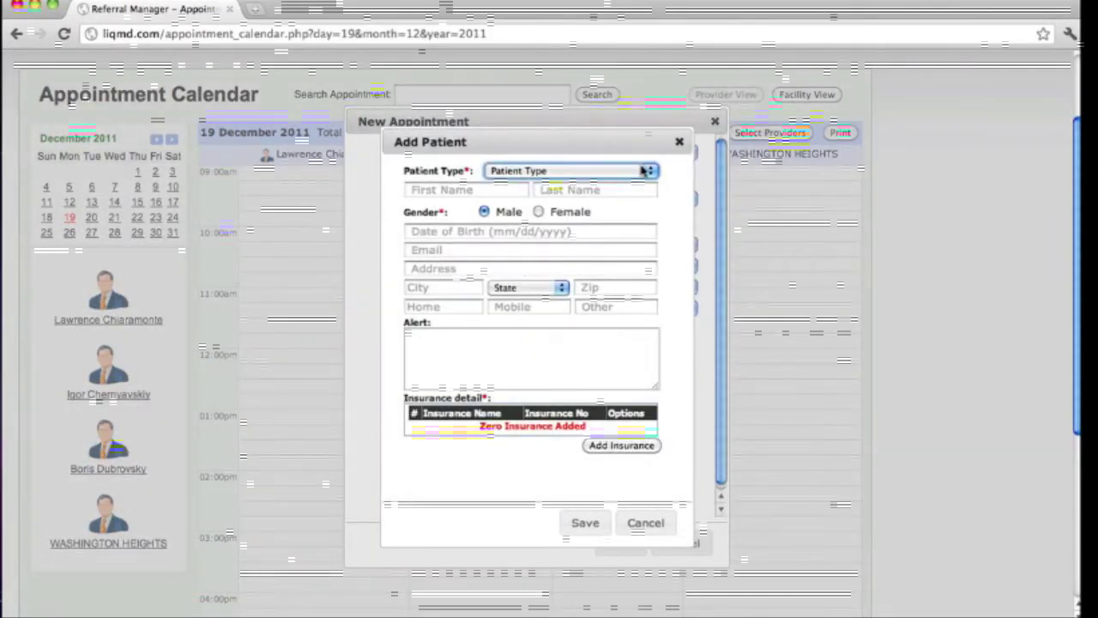
left_click(642, 169)
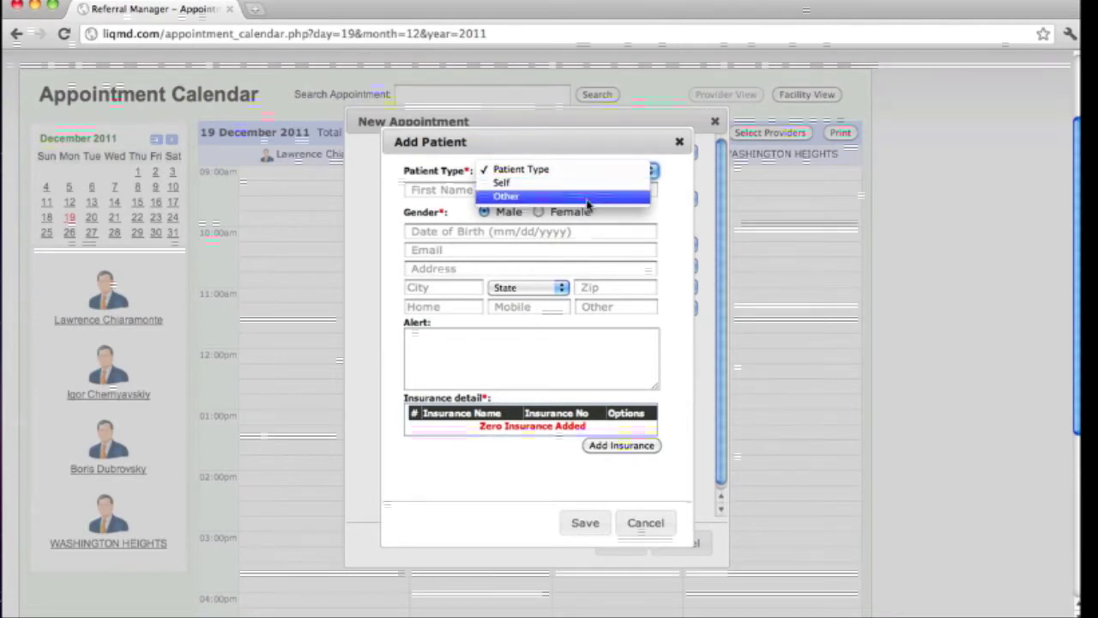
left_click(464, 334)
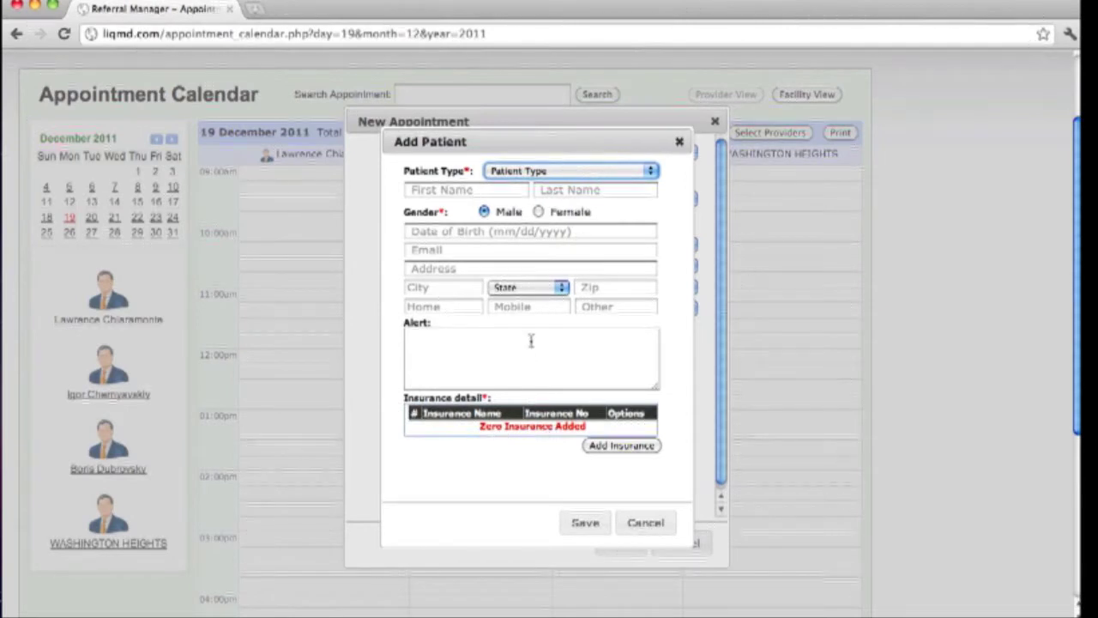
left_click(642, 522)
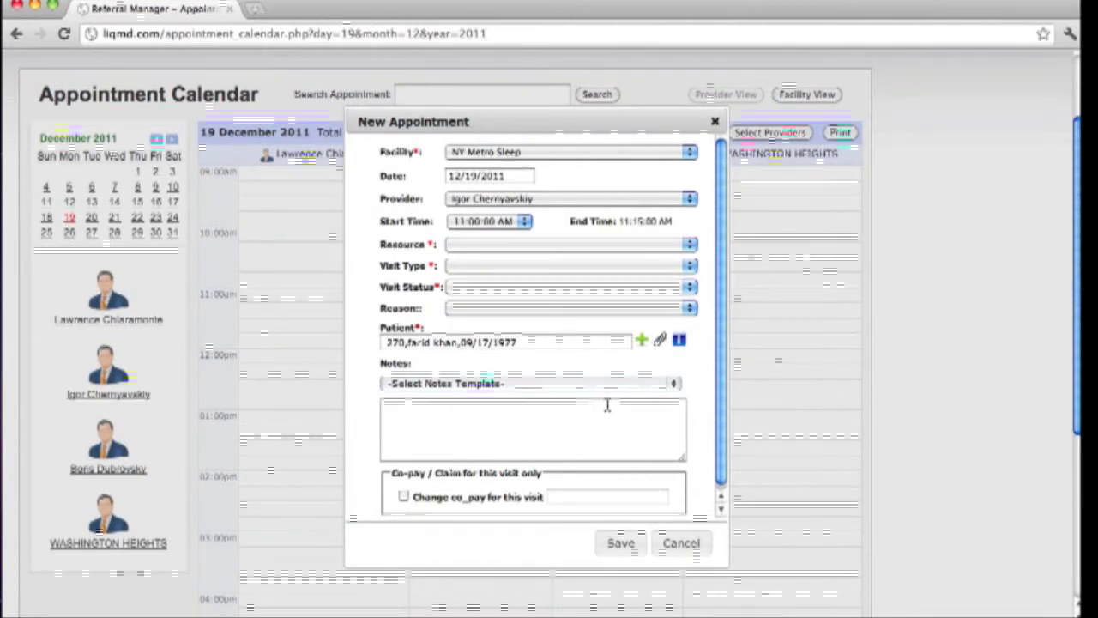
- Try the pain and sadfg asdf12 notes templates in the new appointment, and cancel the appointment without saving
left_click(494, 383)
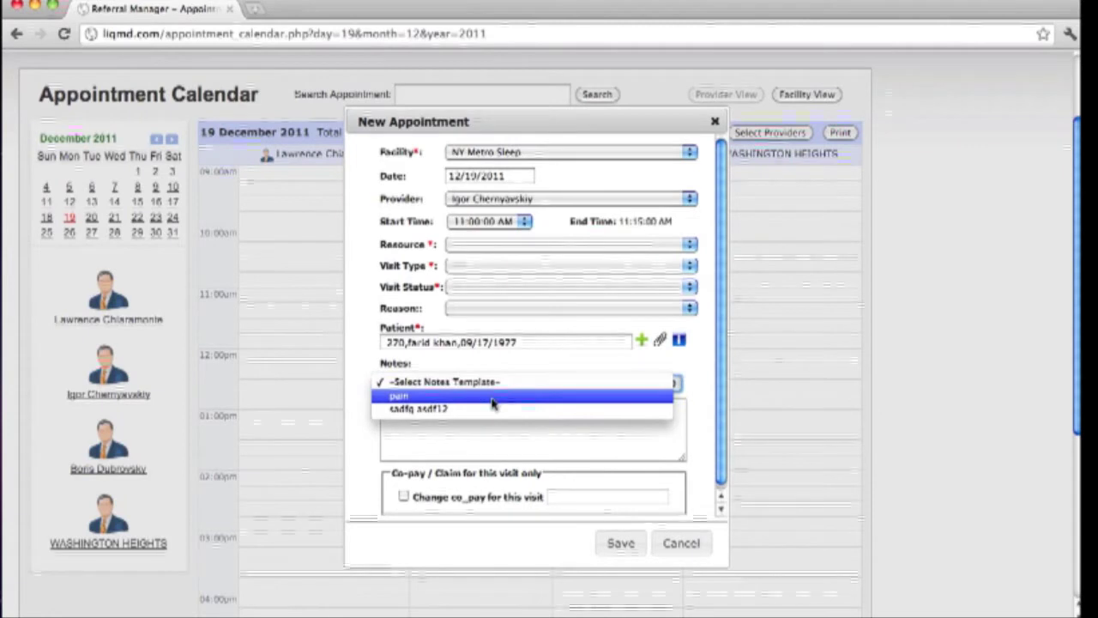
left_click(493, 397)
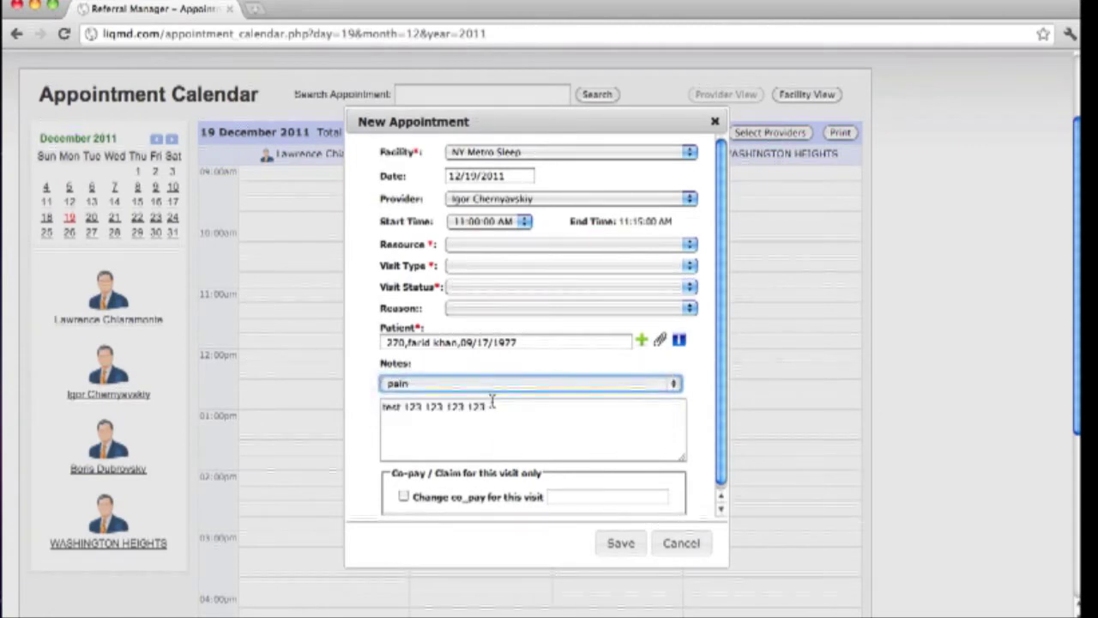
left_click(494, 386)
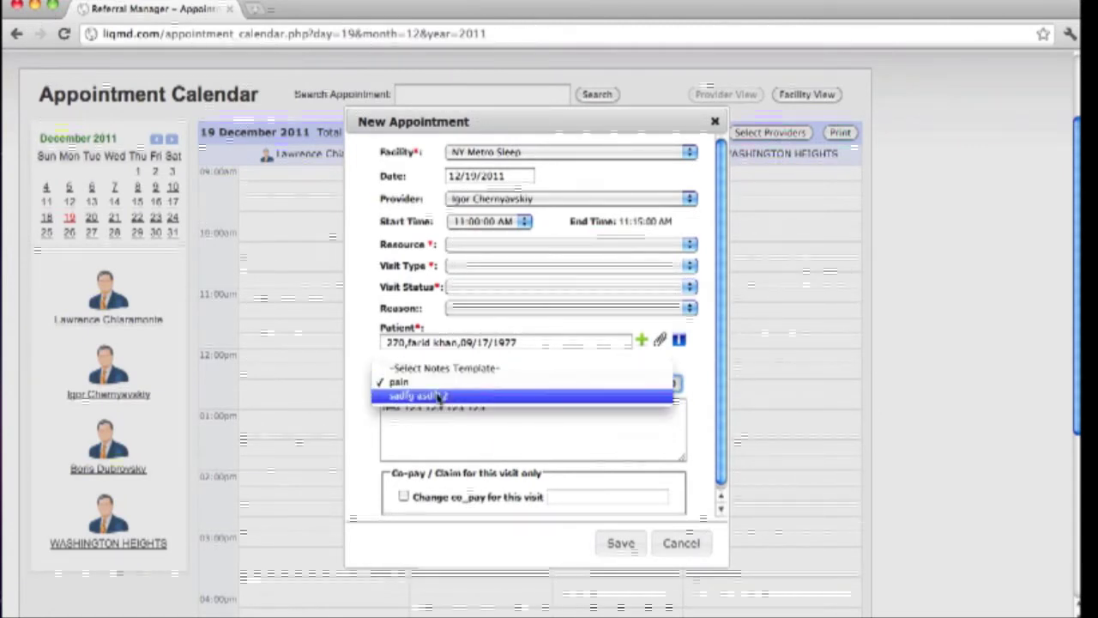
left_click(440, 396)
scroll(492, 433, "down", 3)
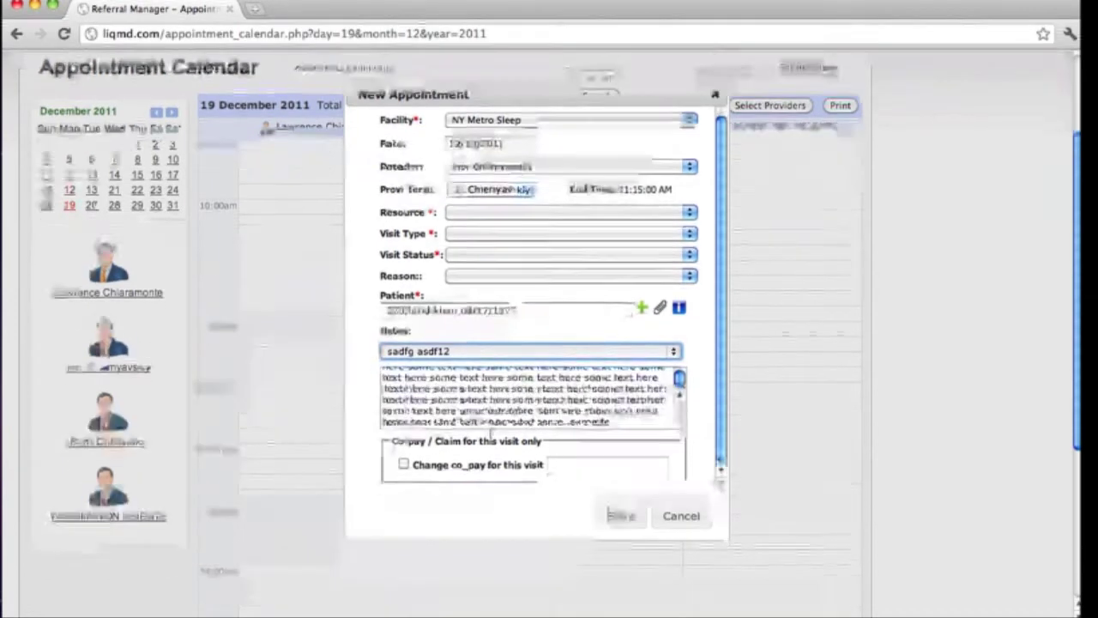
scroll(440, 417, "up", 2)
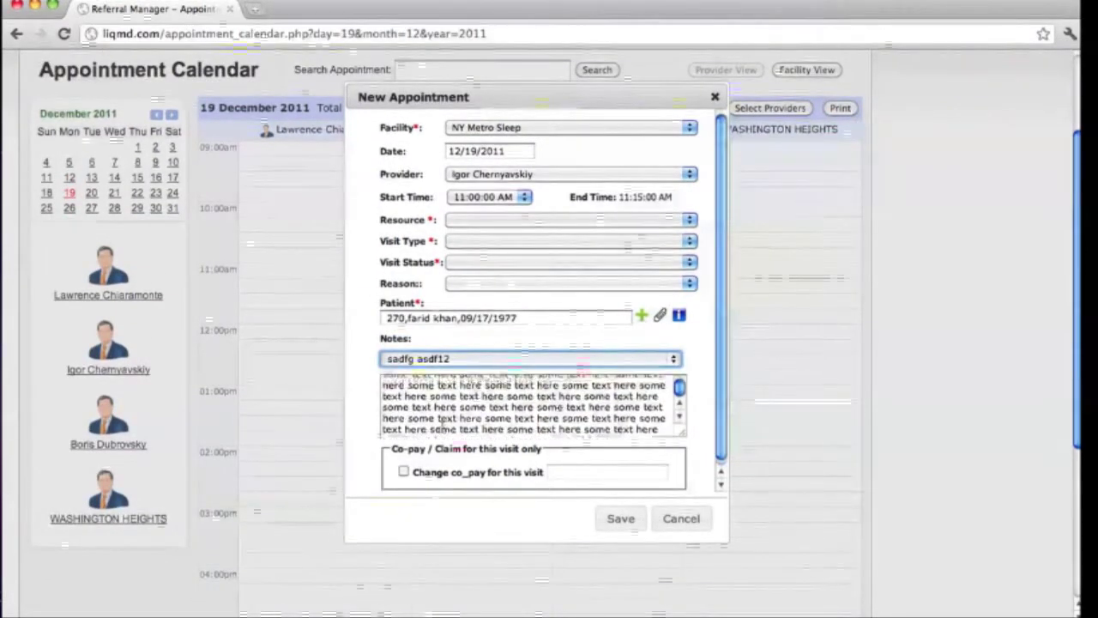
left_click(467, 363)
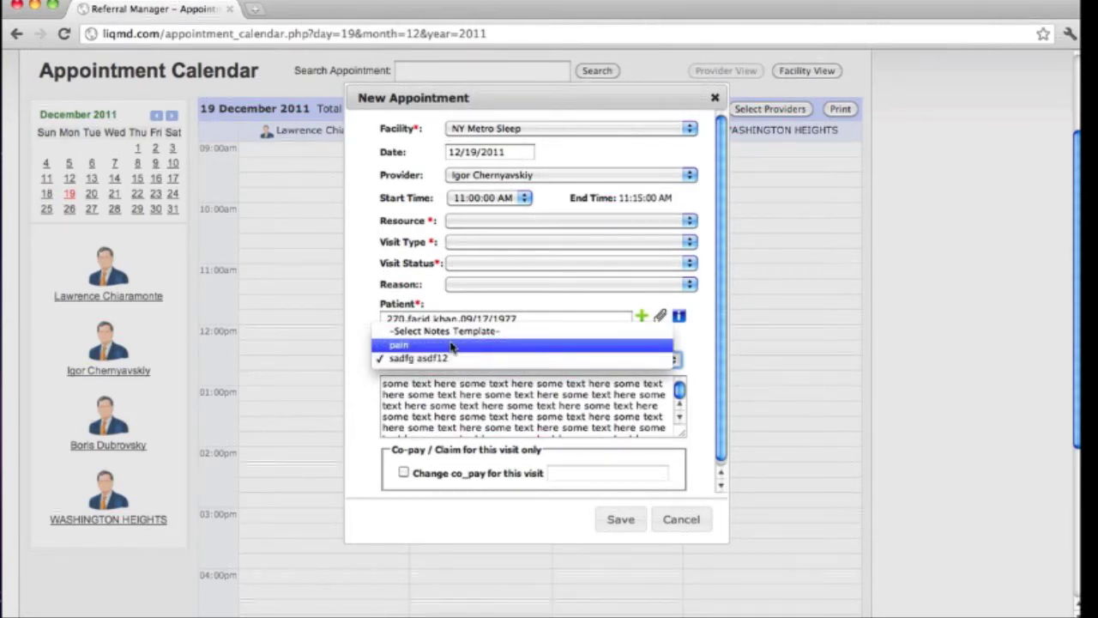
left_click(359, 400)
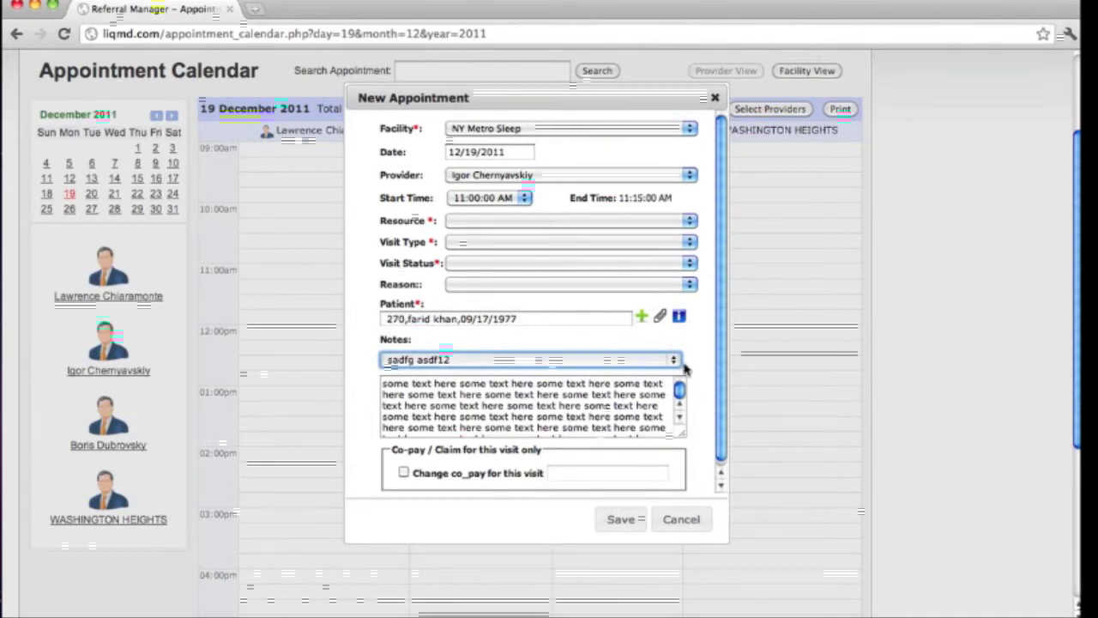
left_click(682, 518)
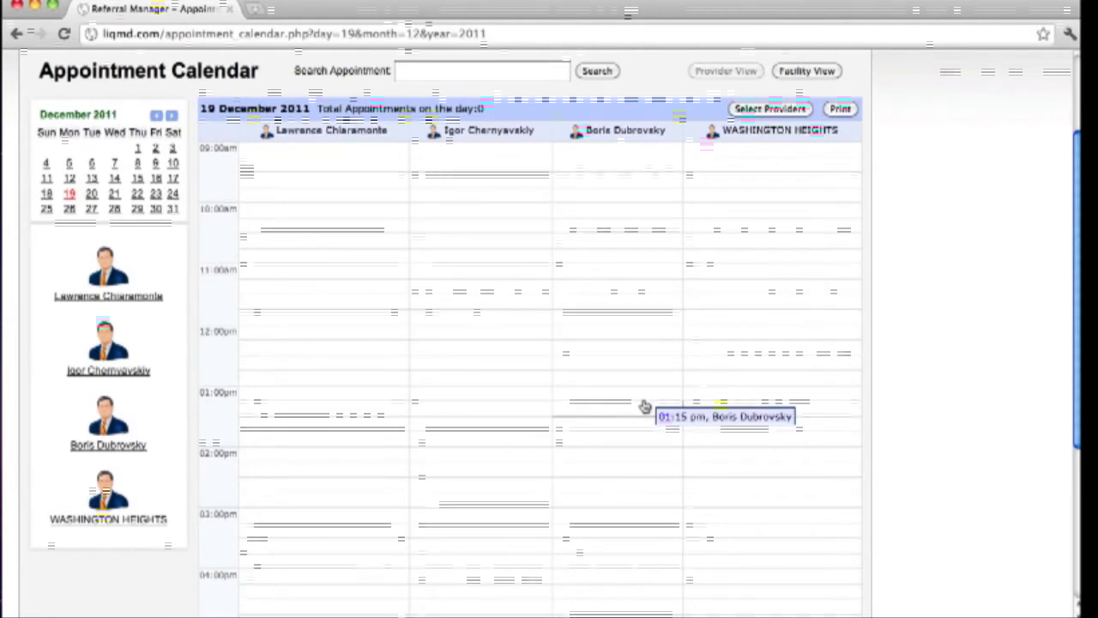
- Examine the print preview of the 19 December 2011 schedule and return to the appointment calendar without printing
left_click(840, 109)
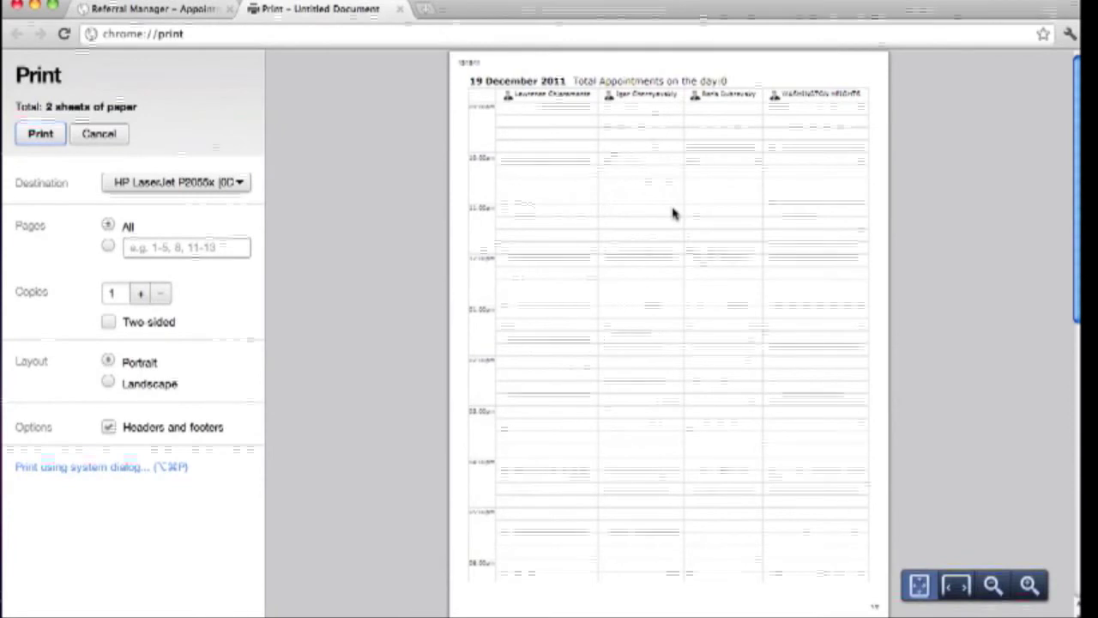
scroll(674, 212, "down", 1)
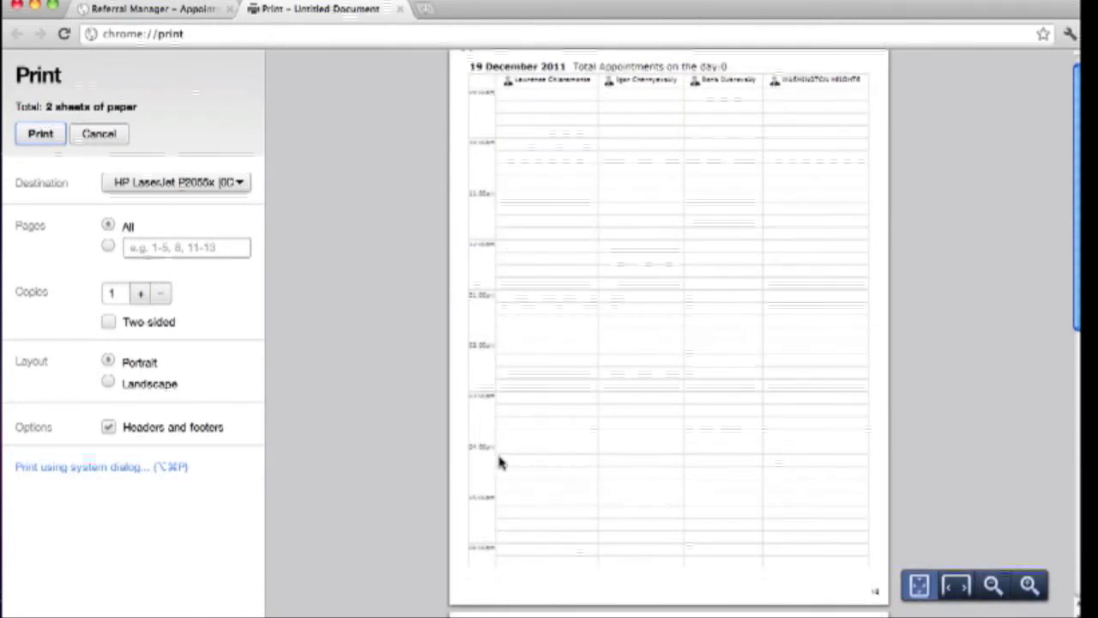
scroll(578, 363, "down", 10)
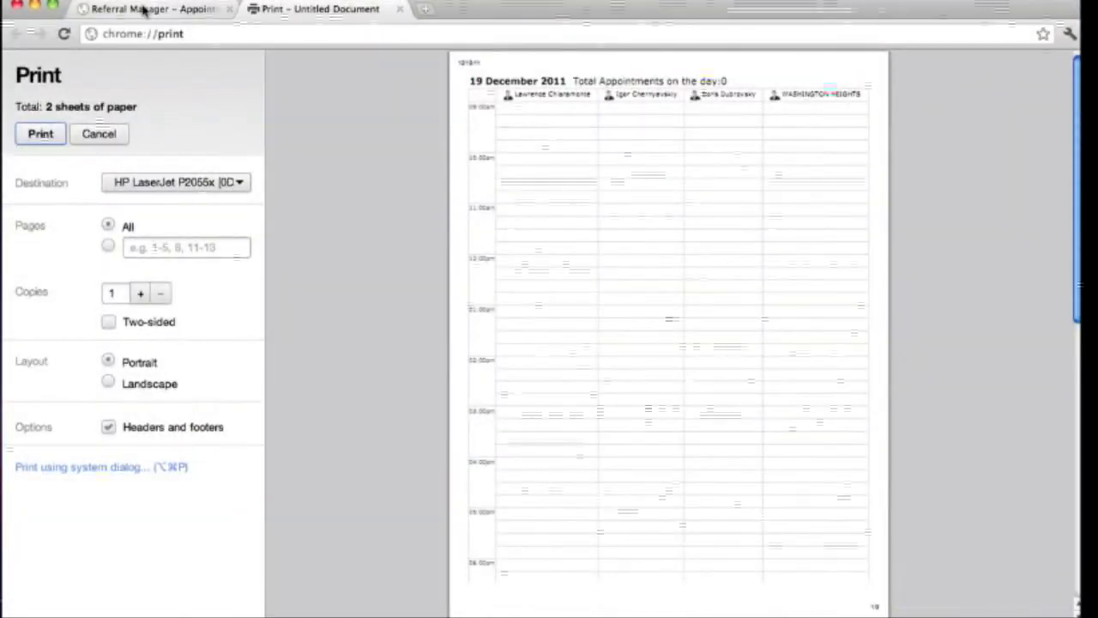
left_click(146, 11)
- Open the first listed provider's weekly appointment calendar and look over the whole week
scroll(286, 165, "up", 2)
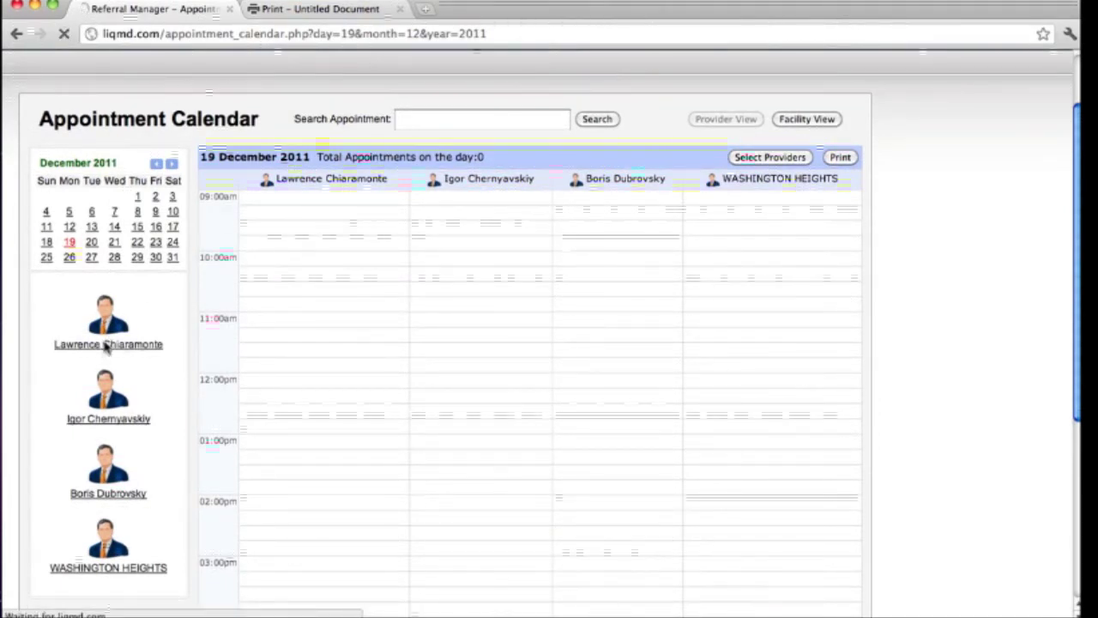
left_click(107, 346)
scroll(228, 355, "down", 6)
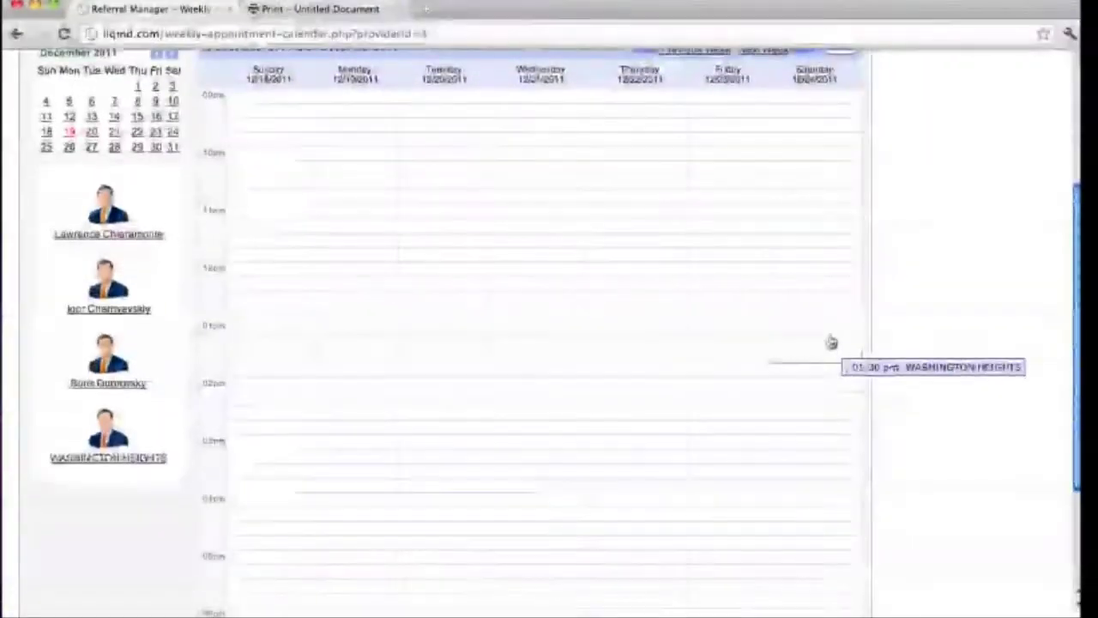
scroll(830, 343, "up", 5)
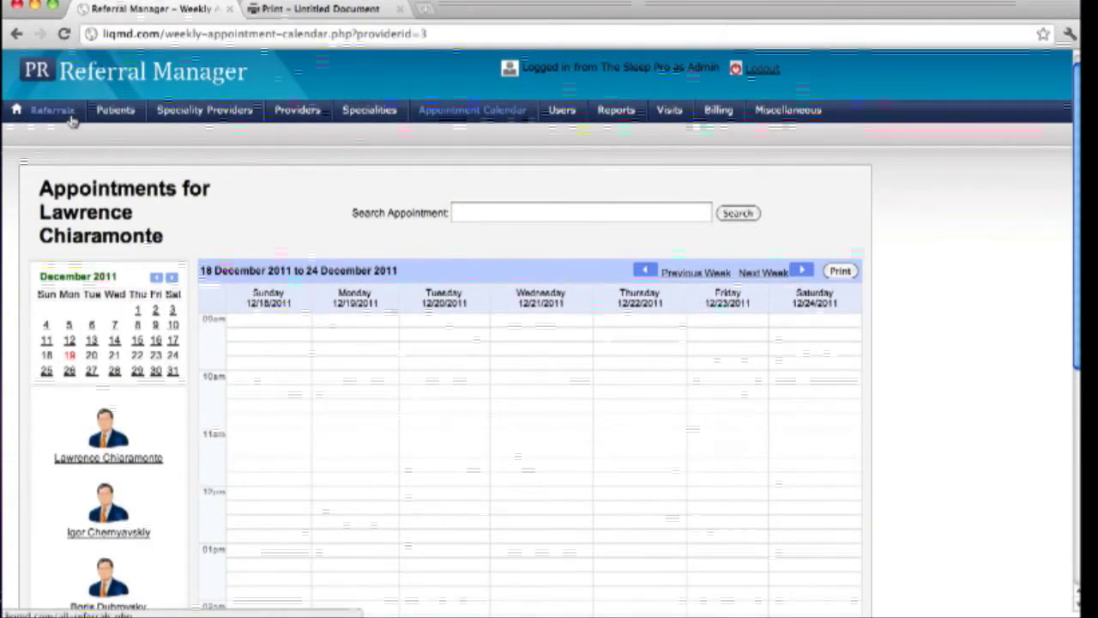
- Open the Patient Hub of the second patient in the patient list, view their Document Center and close it
left_click(117, 115)
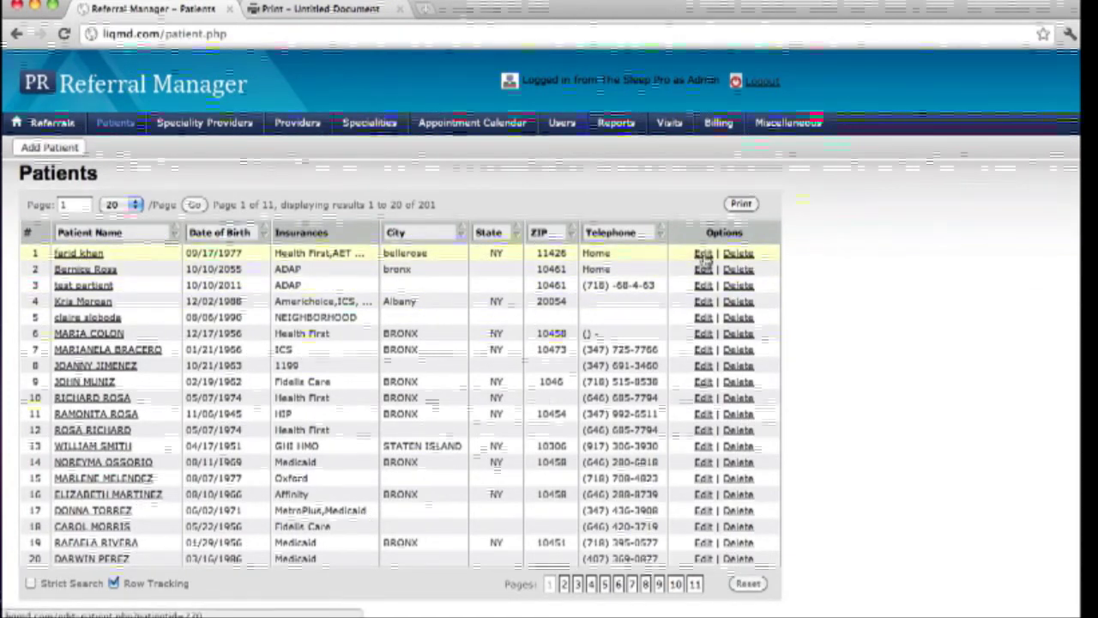
left_click(79, 269)
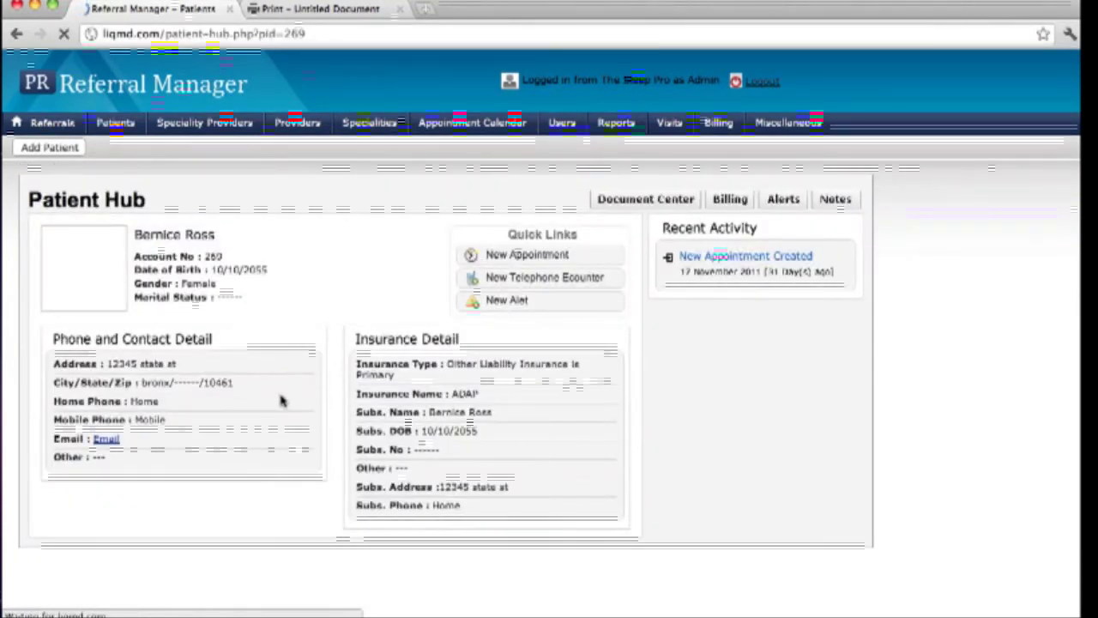
left_click(518, 311)
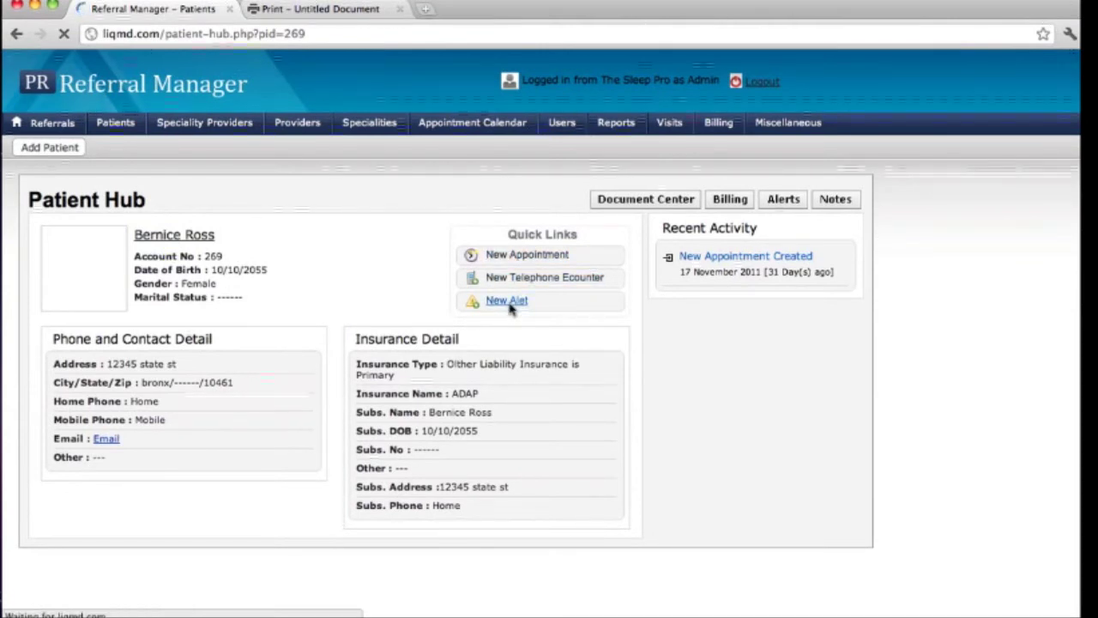
left_click(679, 200)
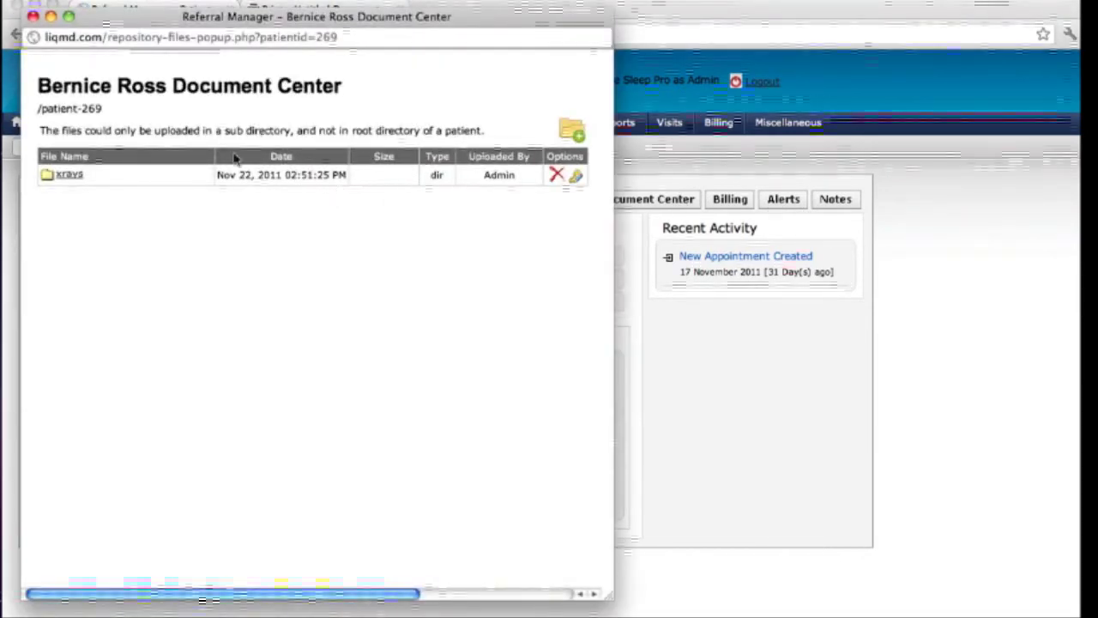
left_click(33, 17)
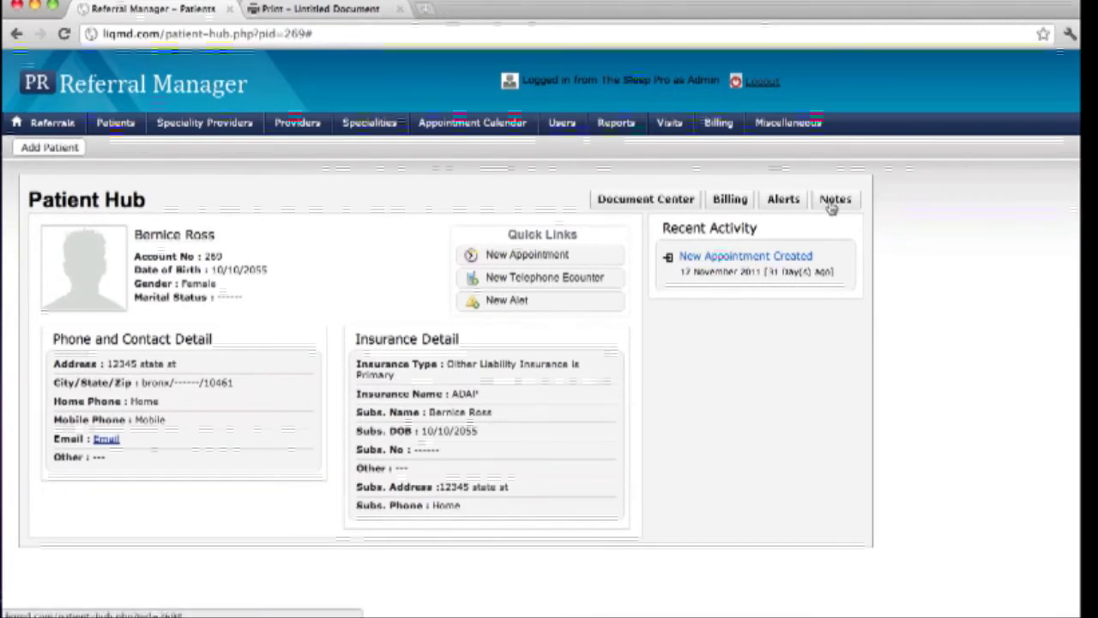
- Open the list of speciality providers
left_click(203, 127)
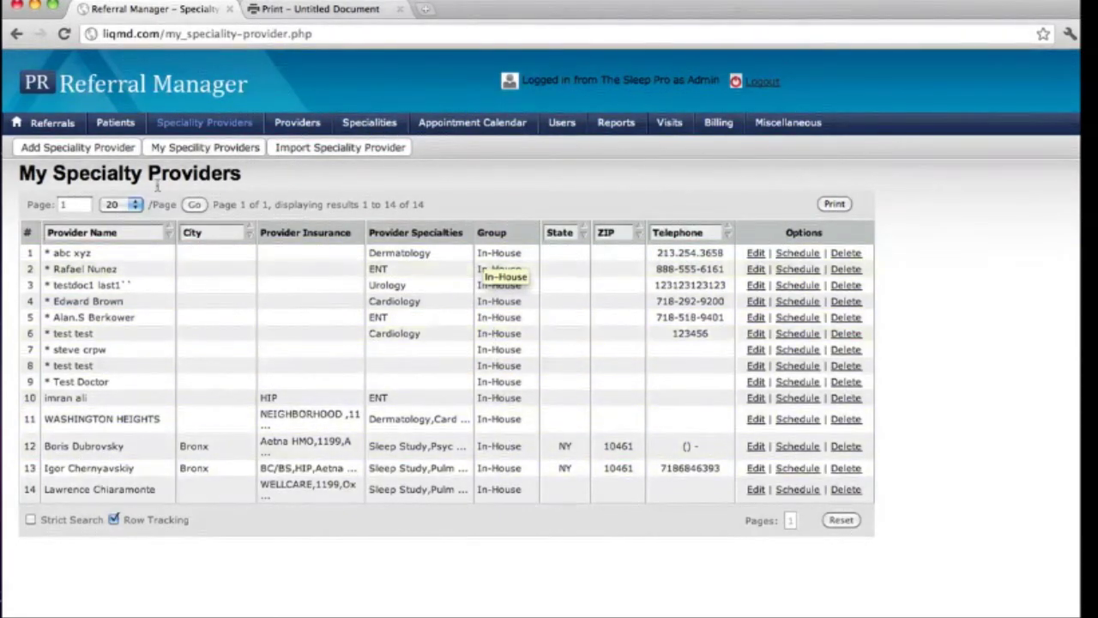
- Open the new speciality provider form and compare its fields for the In-House and Remote groups
left_click(59, 151)
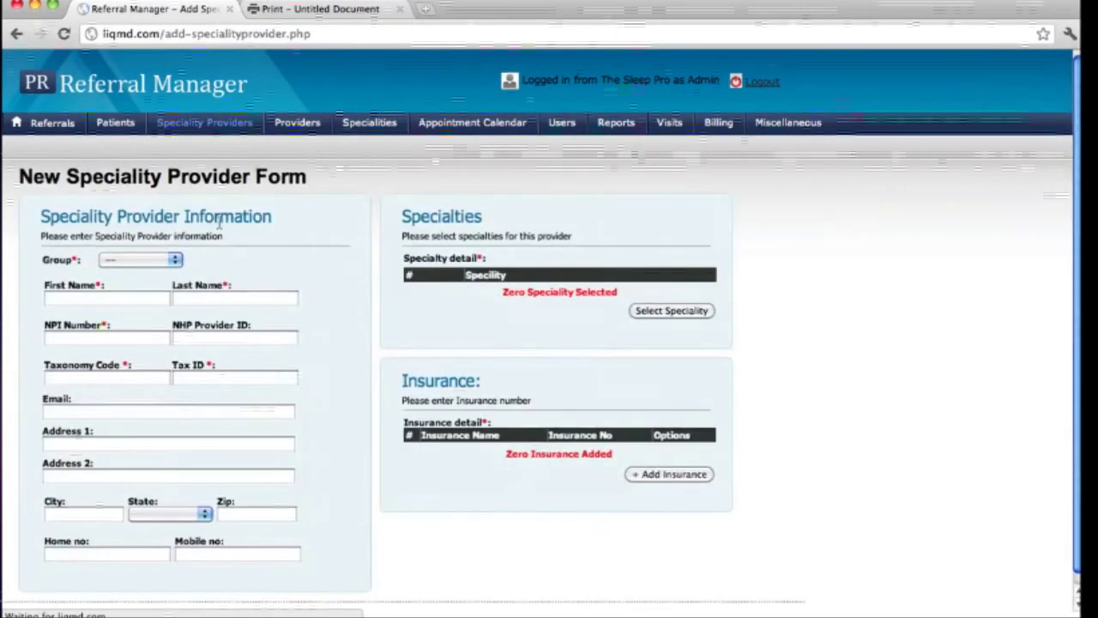
left_click(176, 261)
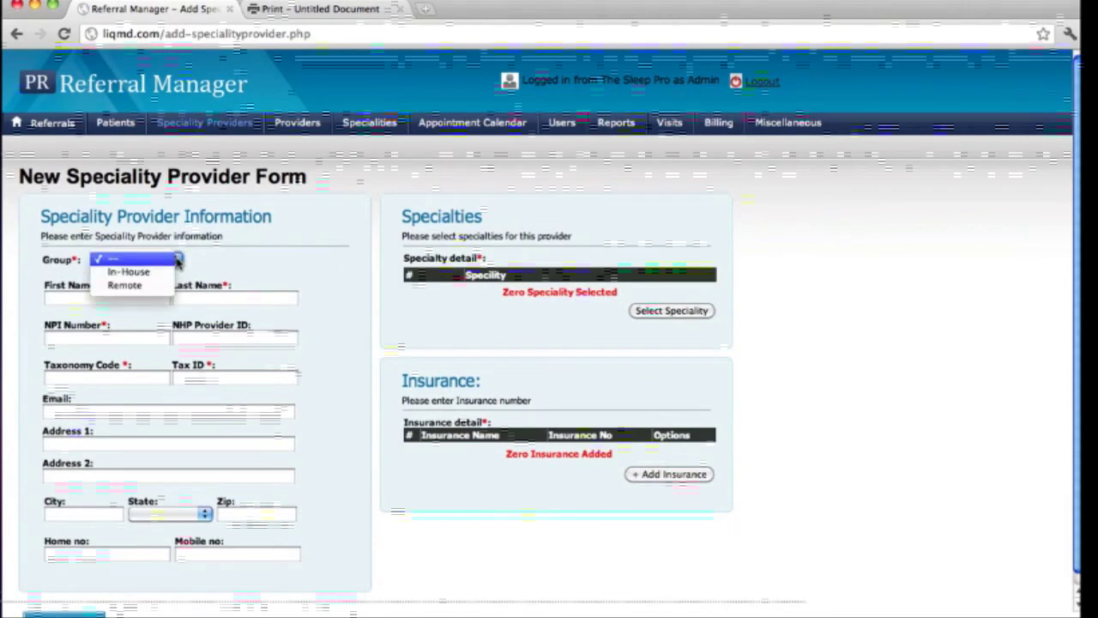
left_click(159, 273)
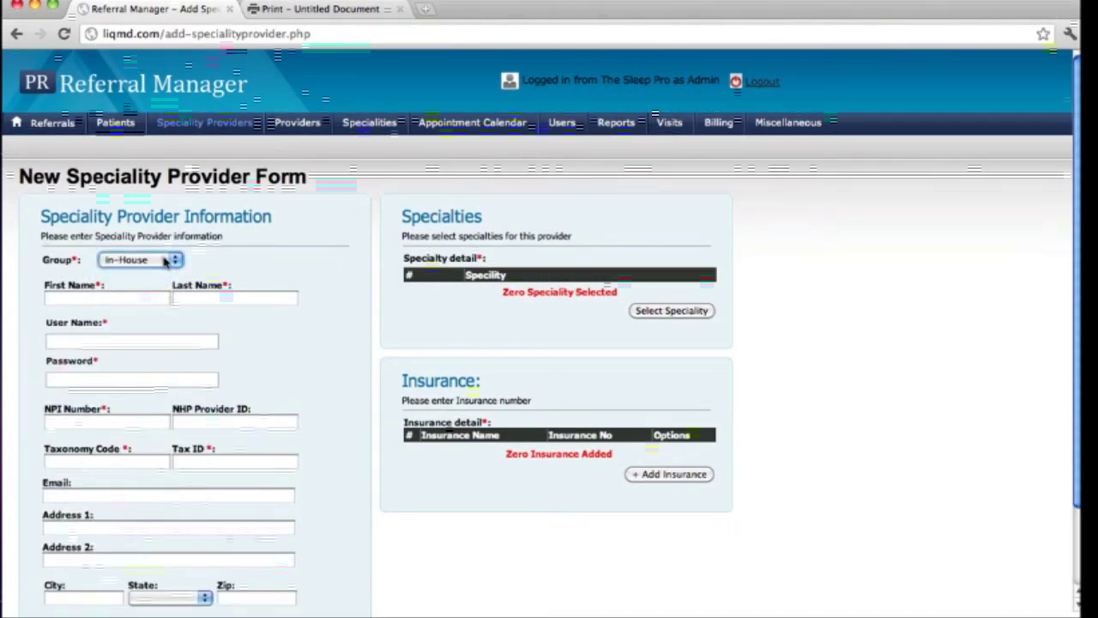
left_click(161, 261)
left_click(153, 274)
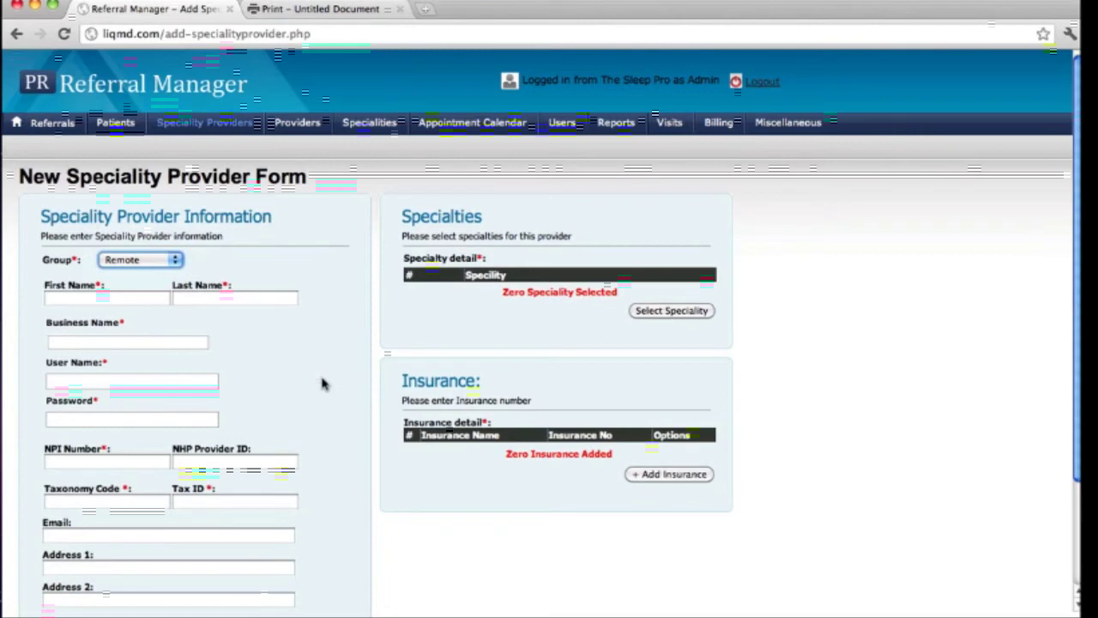
scroll(321, 384, "down", 2)
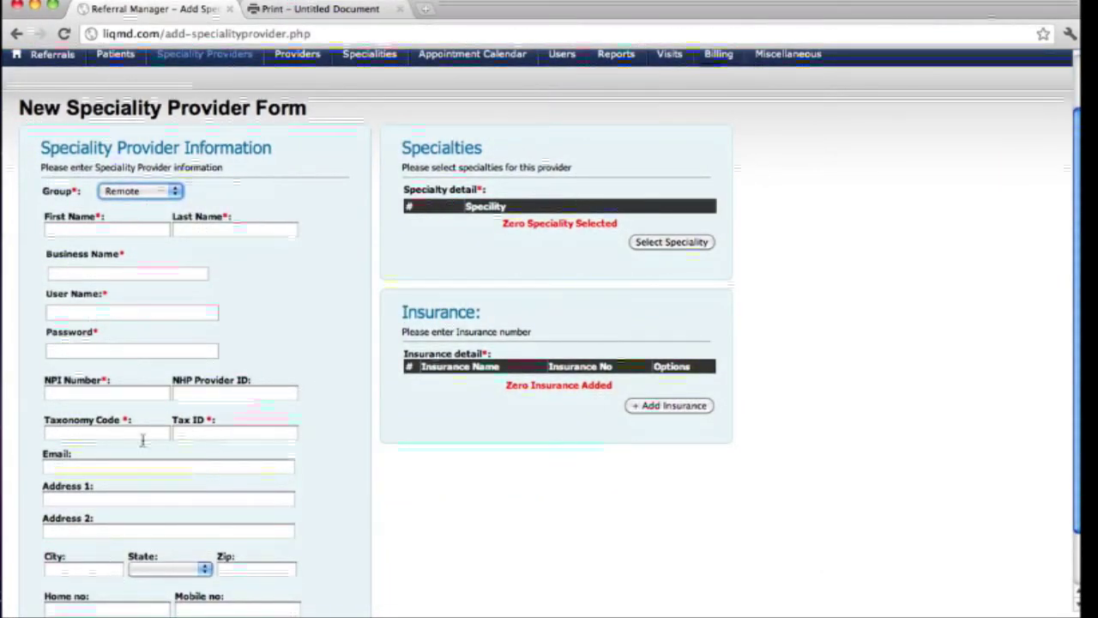
scroll(187, 399, "up", 2)
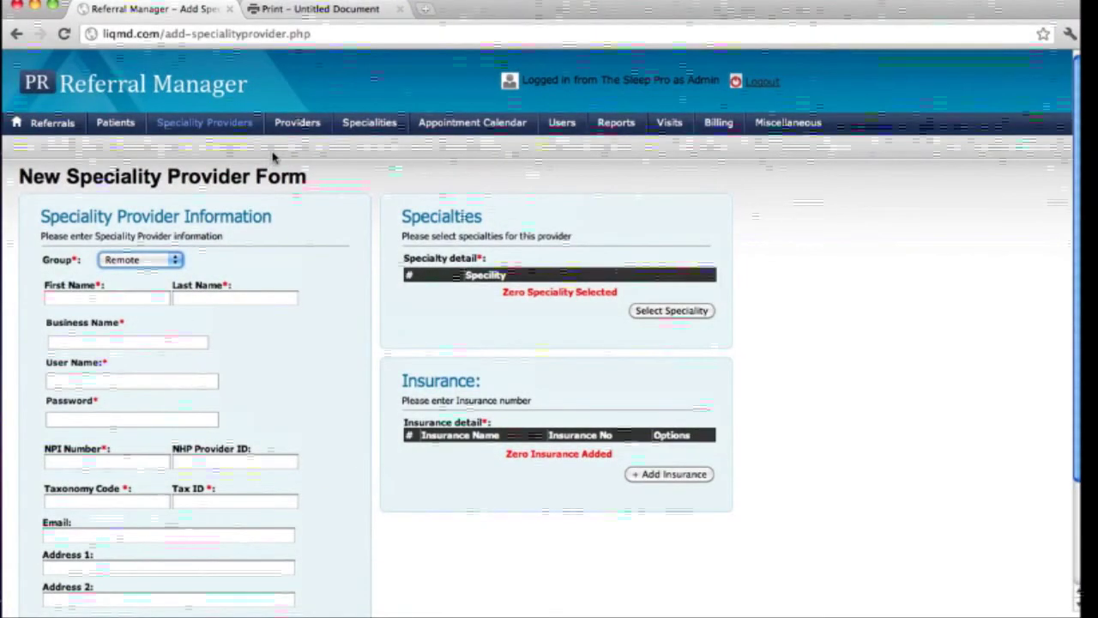
- View the edit form of the eleventh provider in the provider list and open the list of specialities
left_click(294, 129)
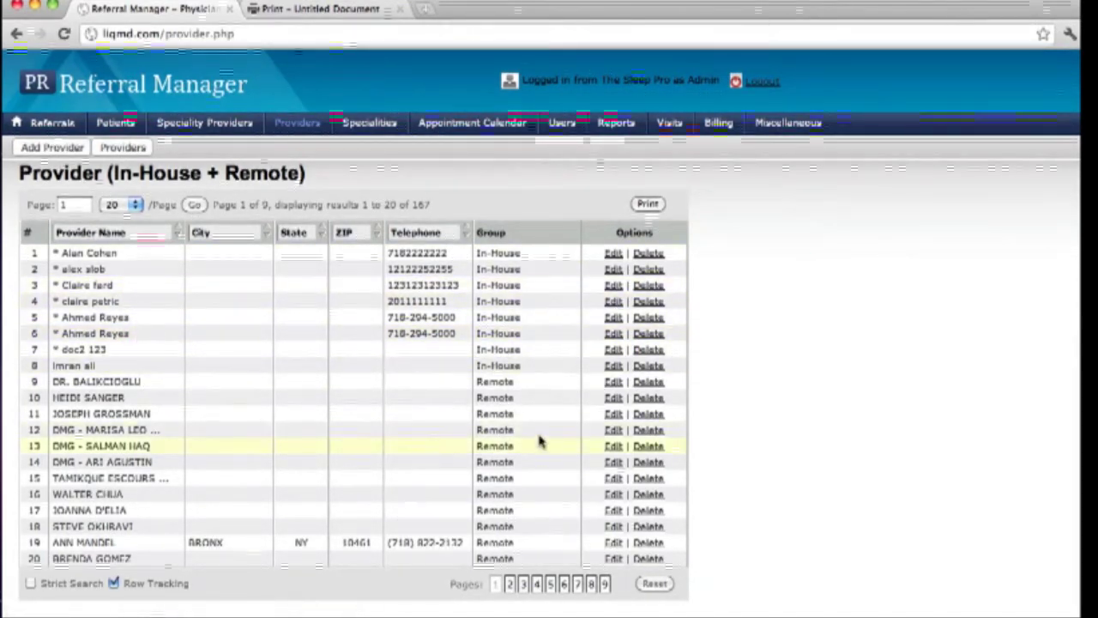
left_click(614, 416)
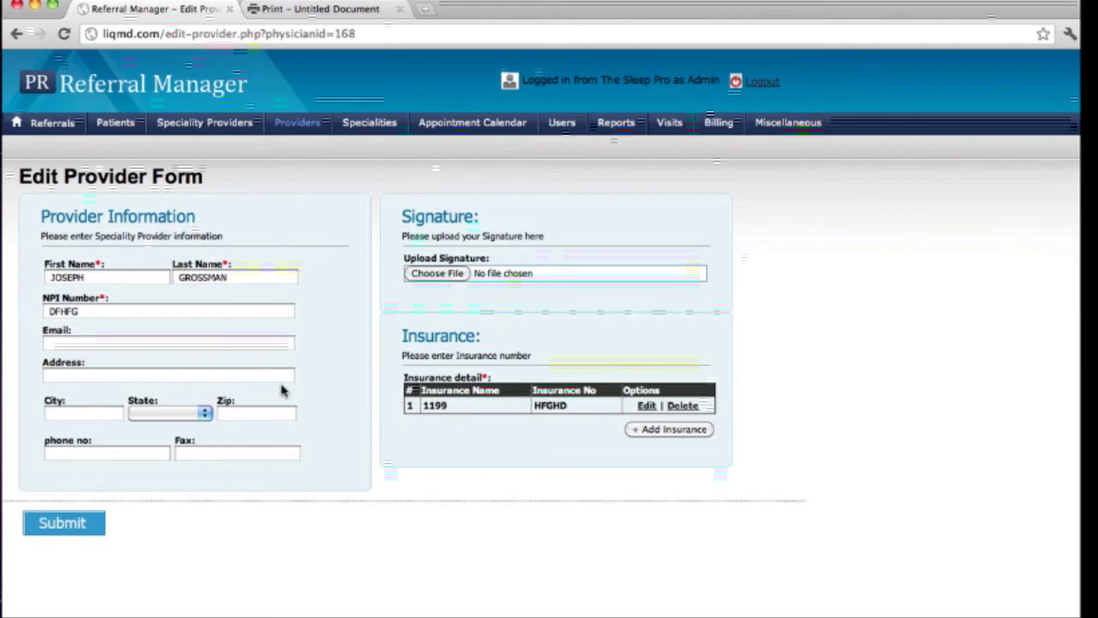
left_click(370, 130)
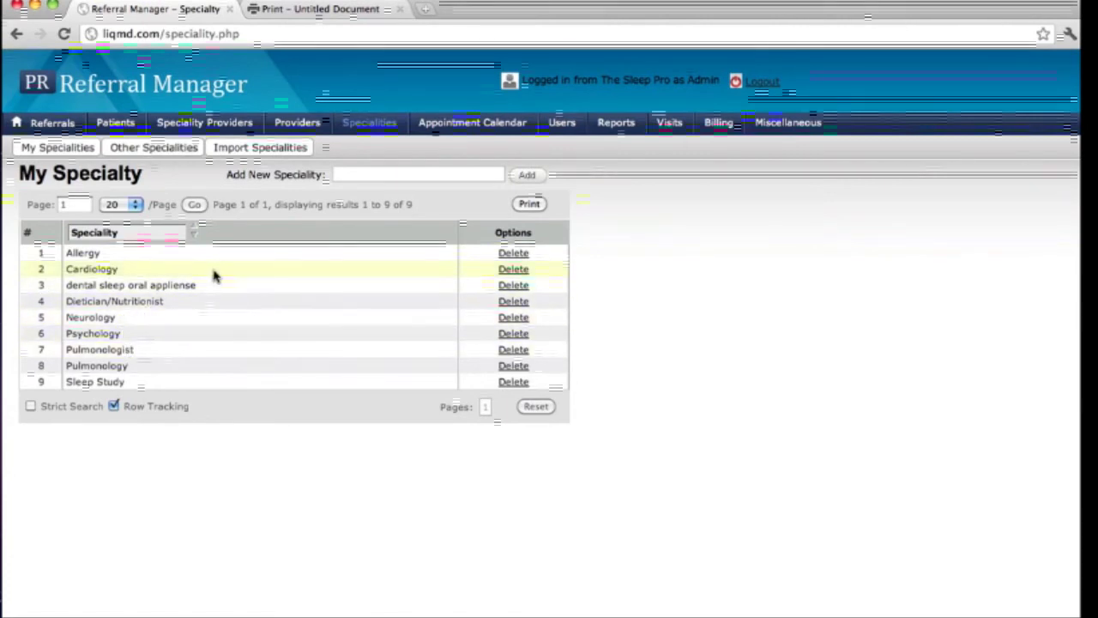
- Open the users list and examine all the user rights offered in the new role form
left_click(560, 122)
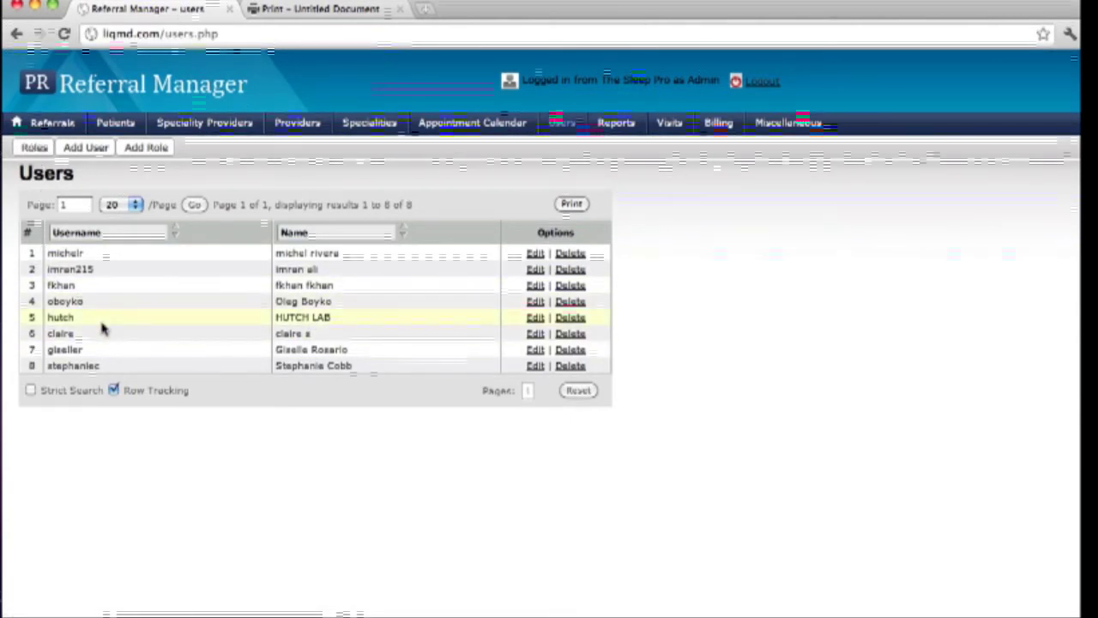
left_click(141, 149)
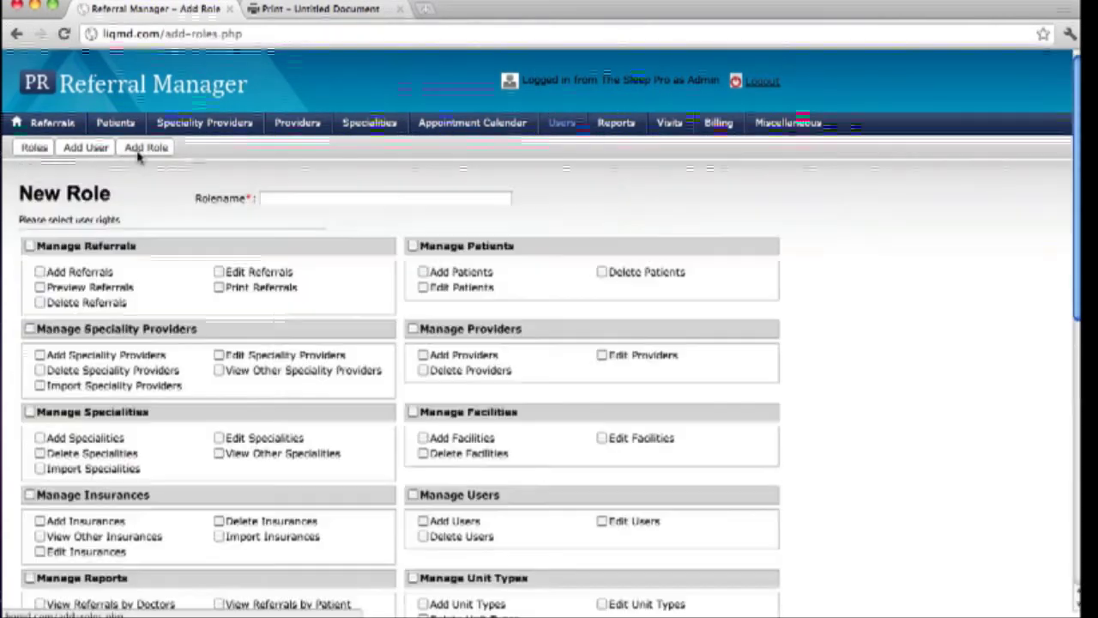
scroll(273, 244, "down", 3)
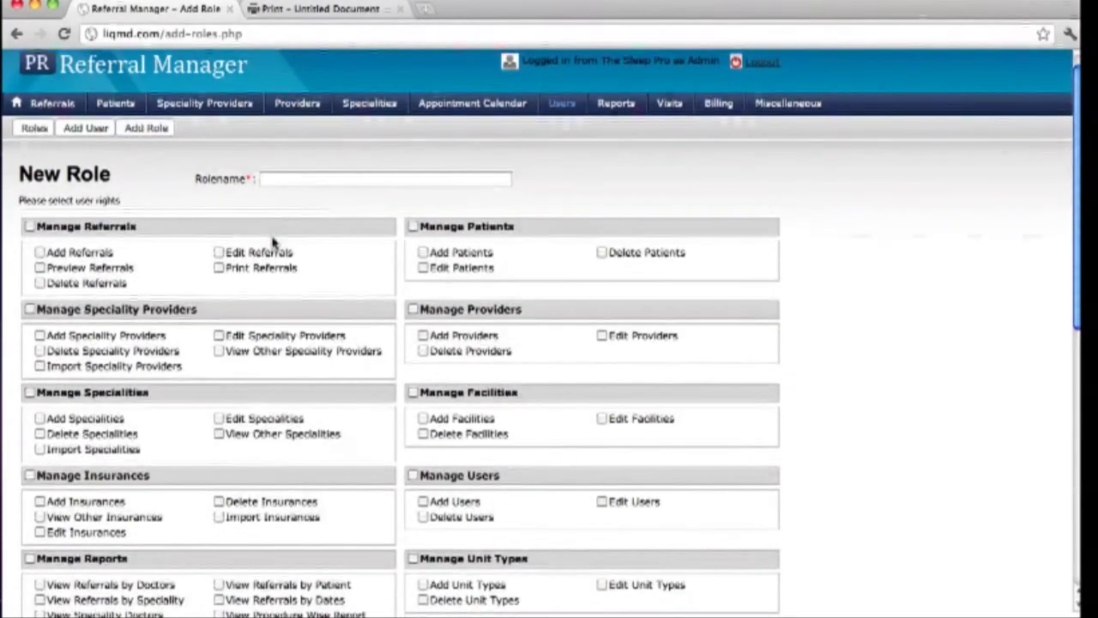
scroll(273, 243, "down", 4)
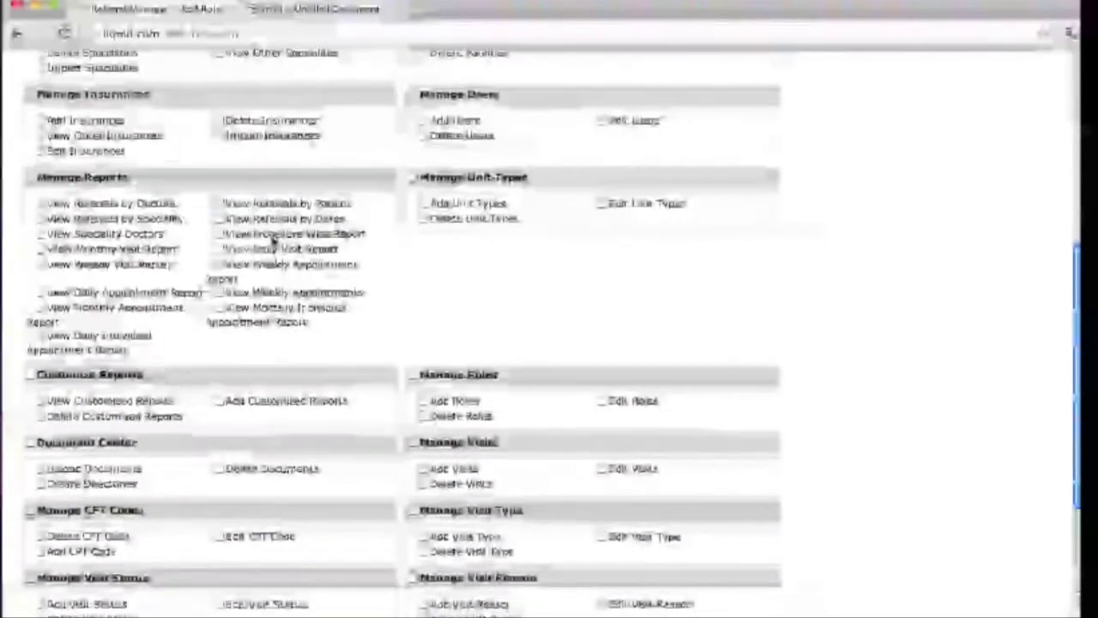
scroll(273, 234, "down", 4)
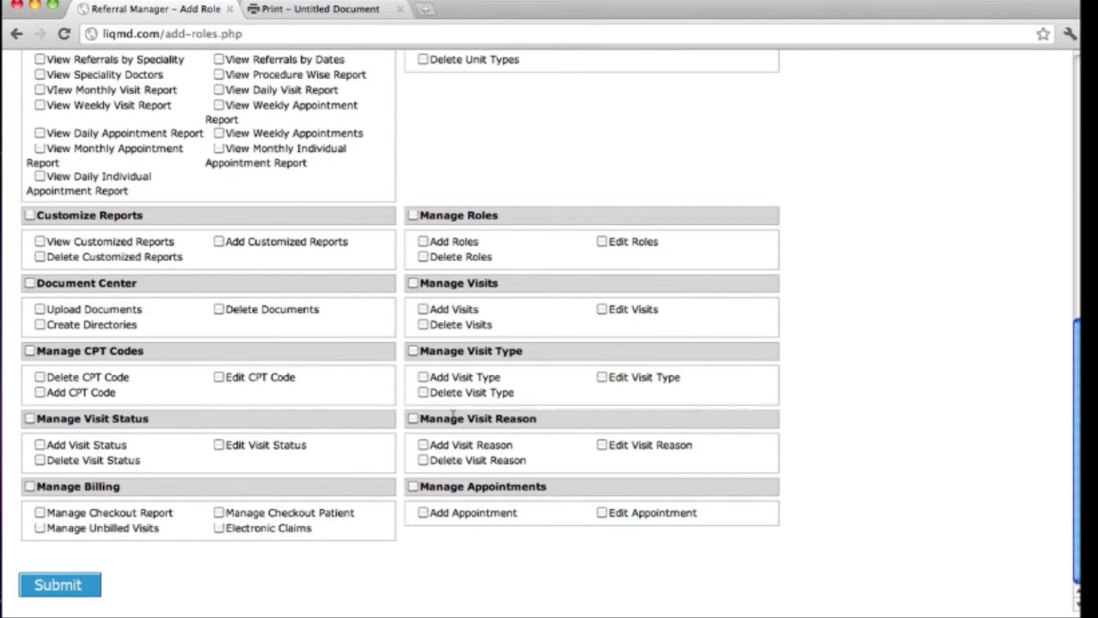
scroll(228, 401, "up", 10)
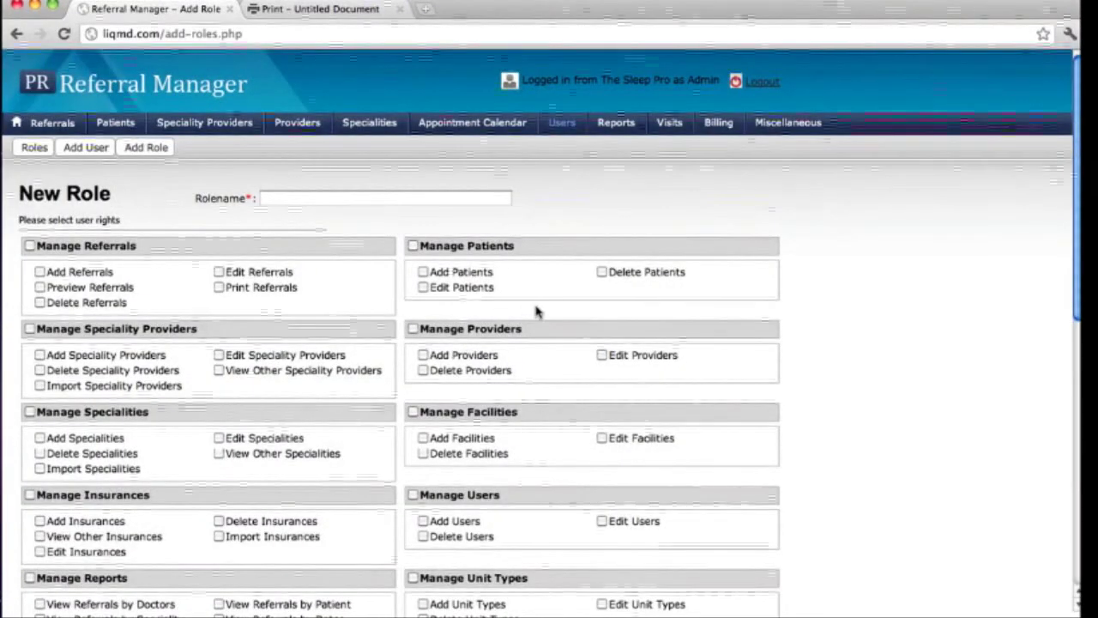
- View the overview of referral, visit and appointment reports and open the visits page
left_click(616, 125)
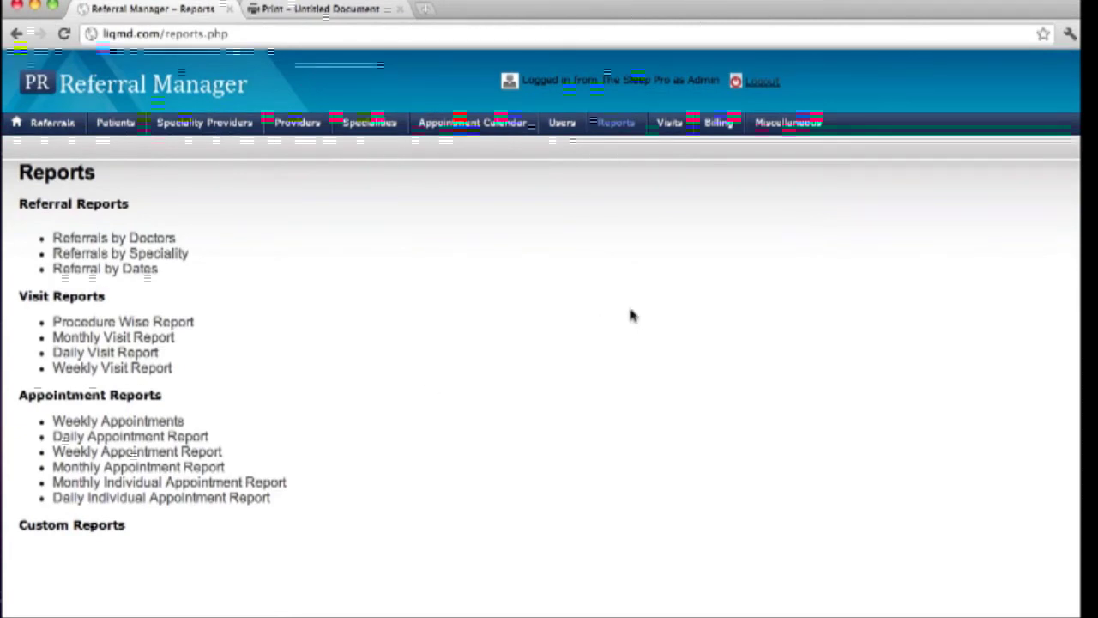
left_click(671, 126)
- Try to check out the first patient among all billing appointments by creating a visit with code 95811, CPAP or Split Night
left_click(720, 127)
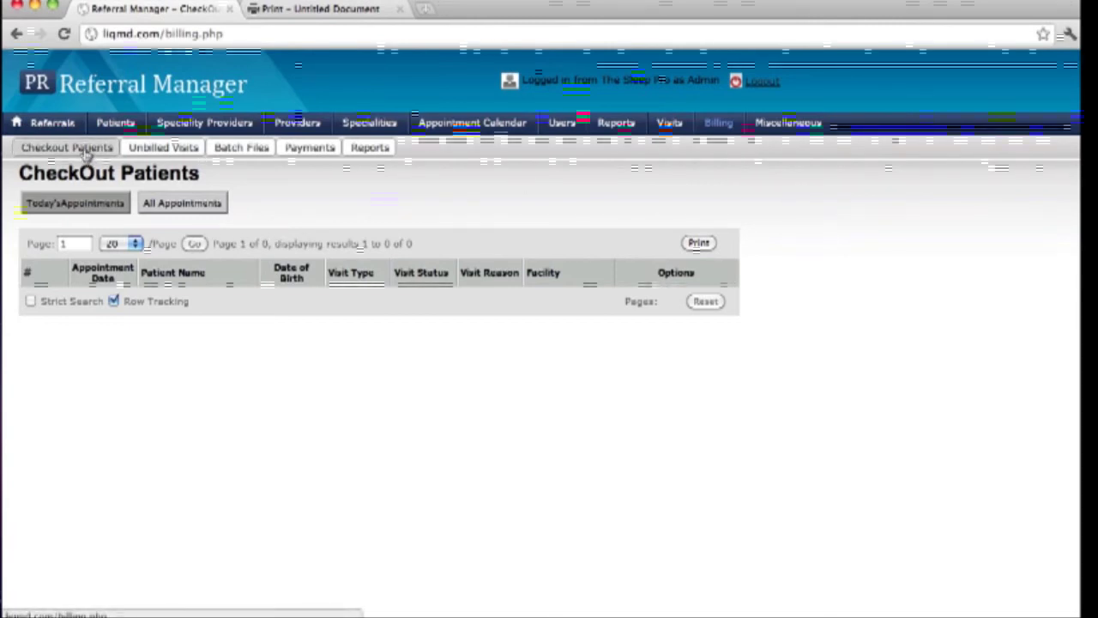
left_click(184, 204)
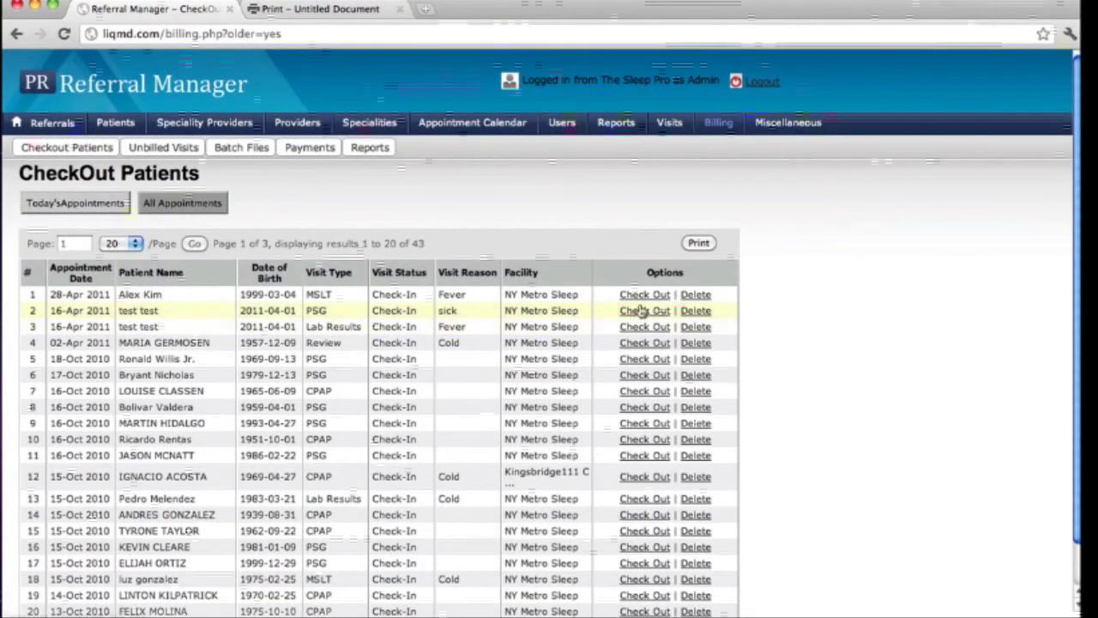
left_click(644, 294)
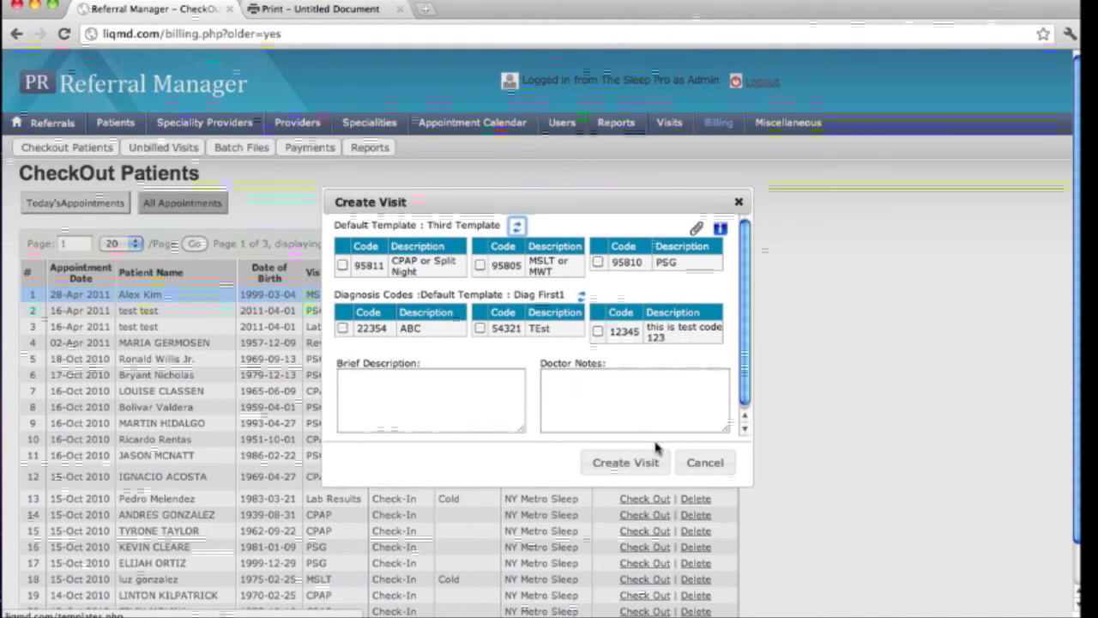
left_click(343, 265)
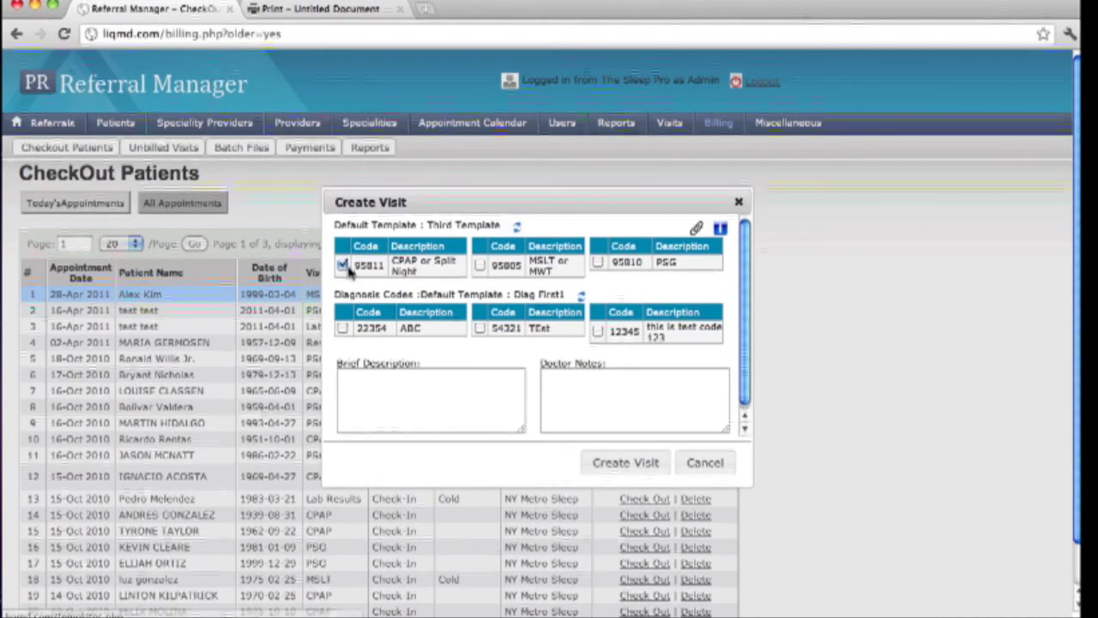
left_click(628, 462)
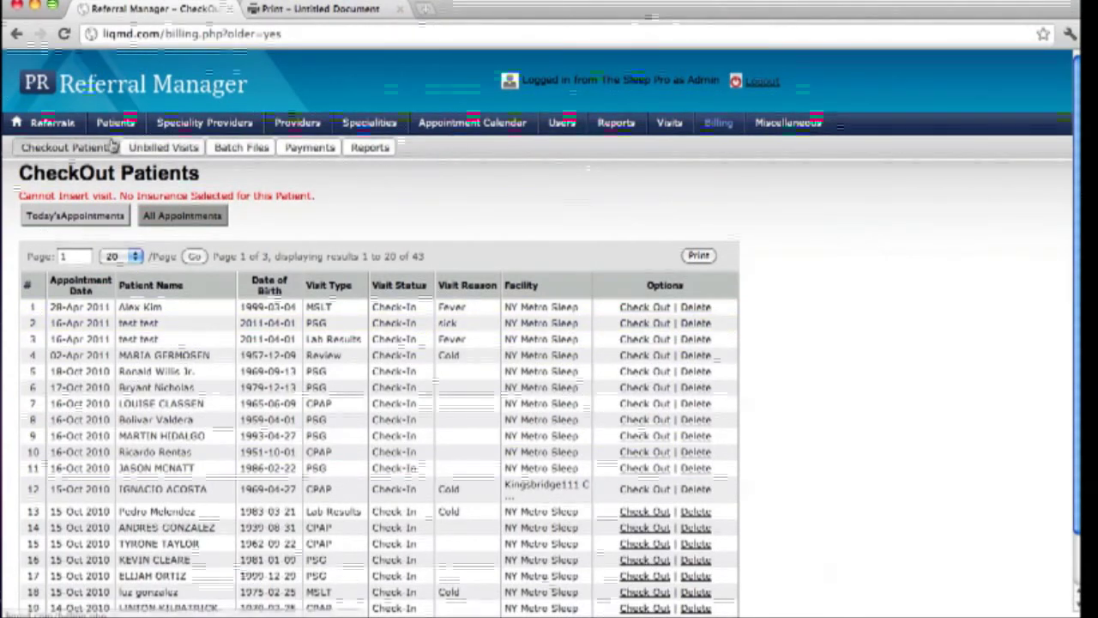
- View the pending unbilled visits in billing and return to today's unbilled visits
left_click(150, 149)
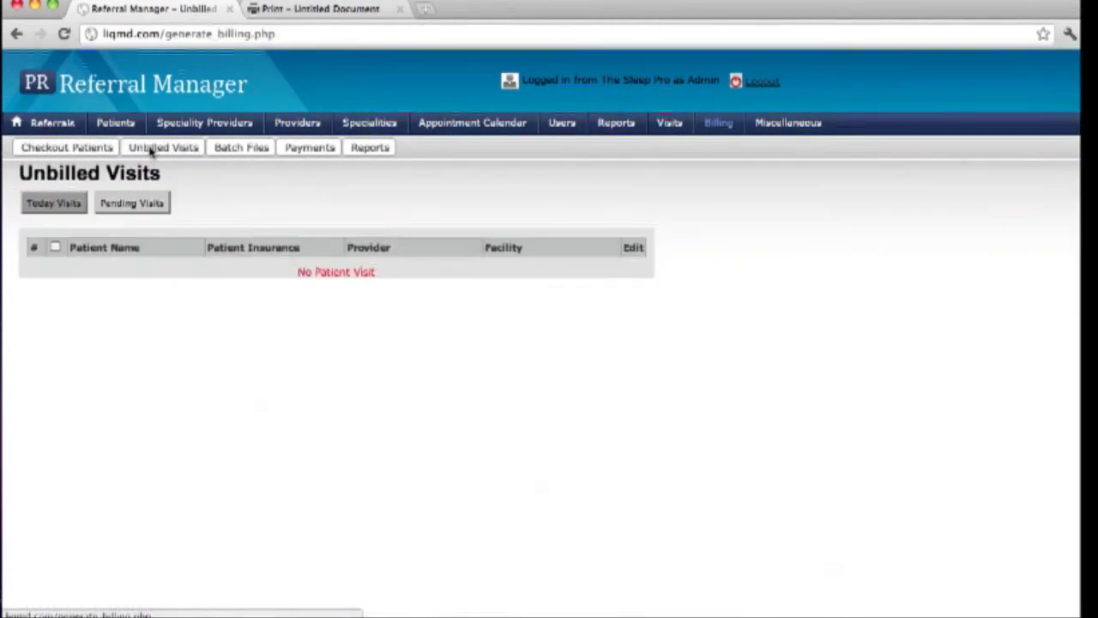
left_click(137, 212)
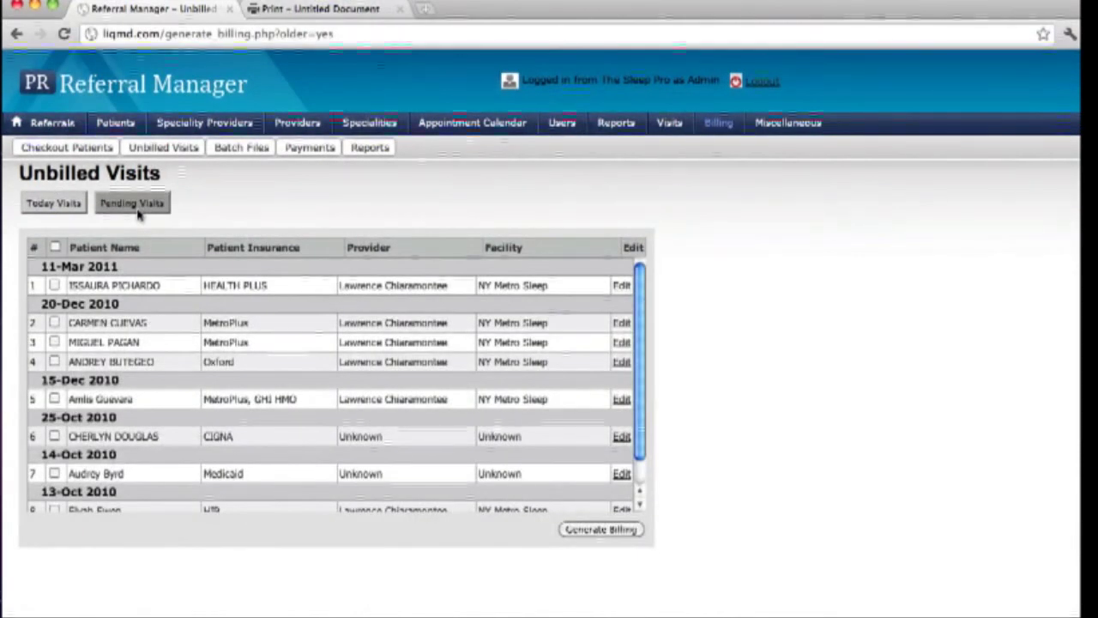
left_click(172, 152)
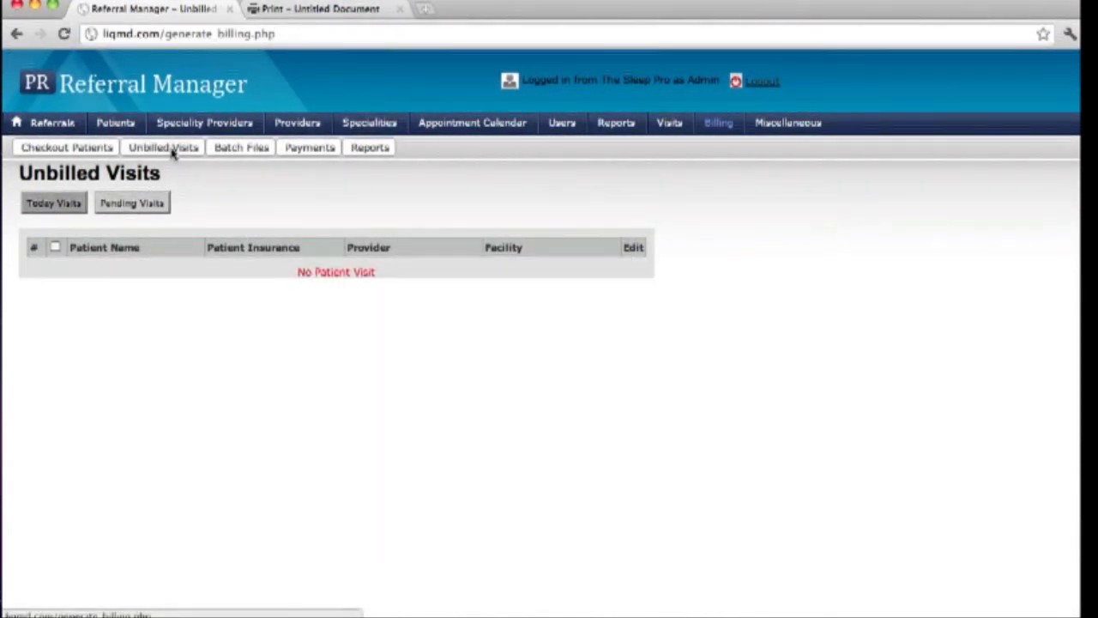
- Download the batch billing file "test" with file ID 80 and view its contents in a widened text window before closing it
left_click(246, 148)
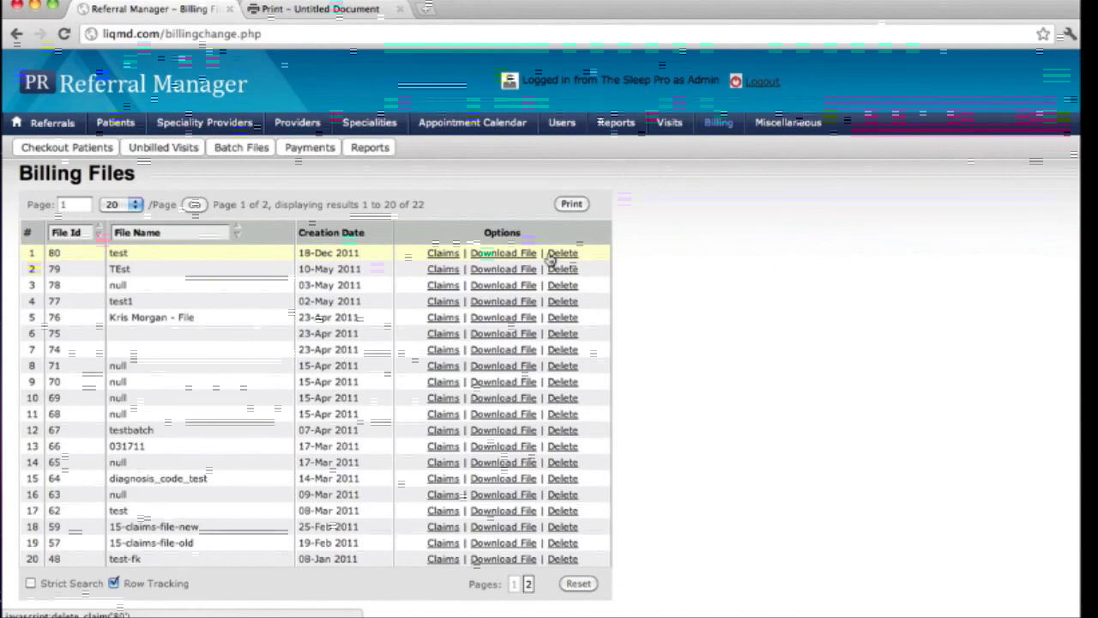
left_click(496, 254)
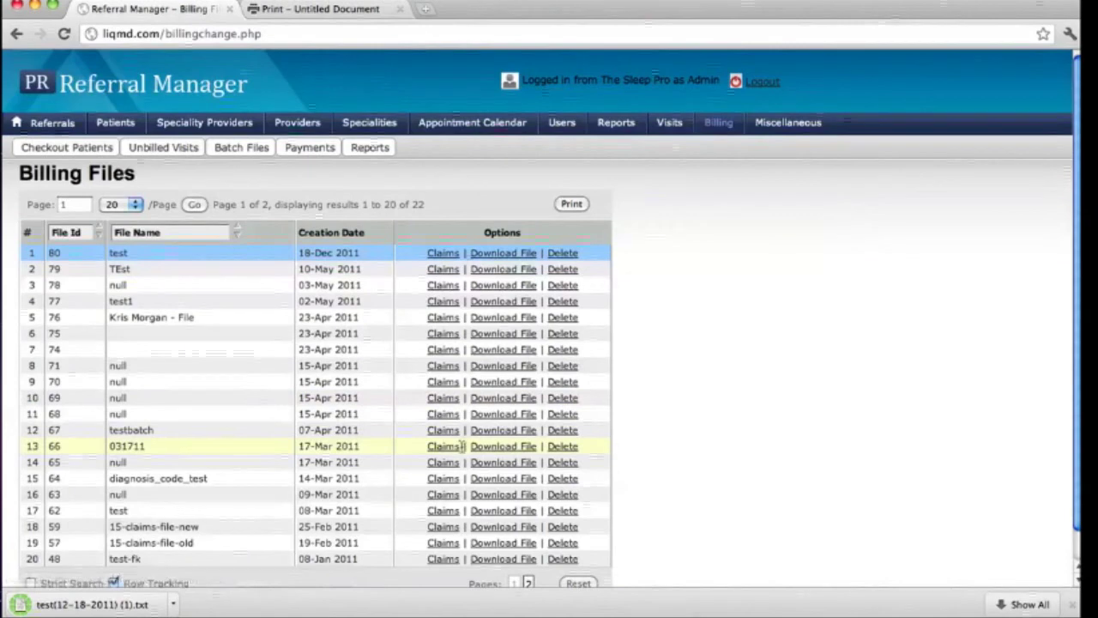
left_click(172, 604)
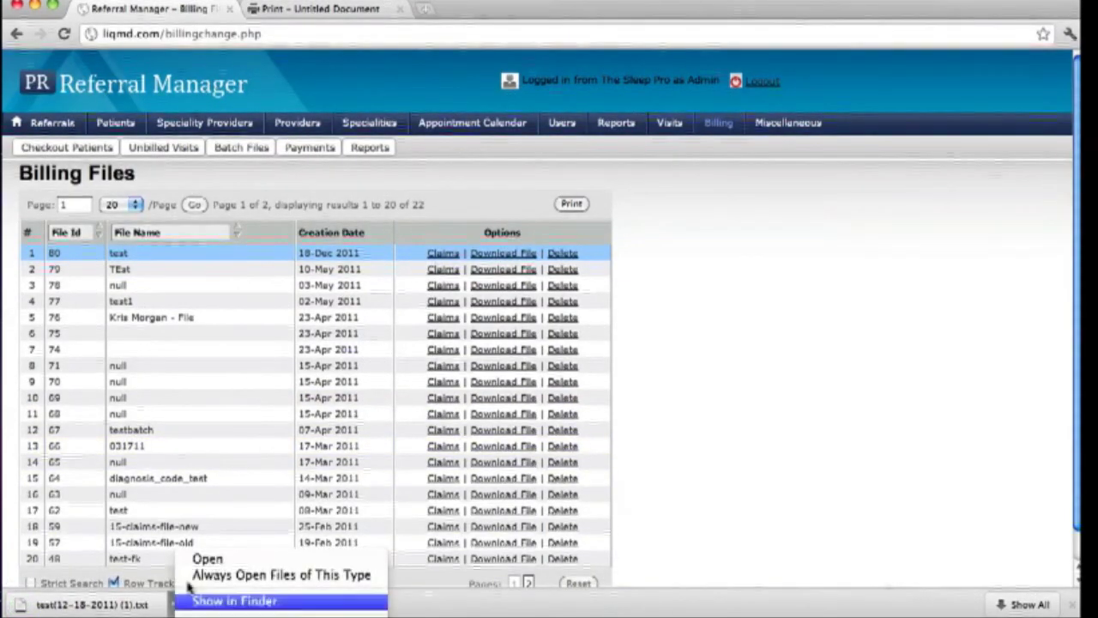
left_click(199, 560)
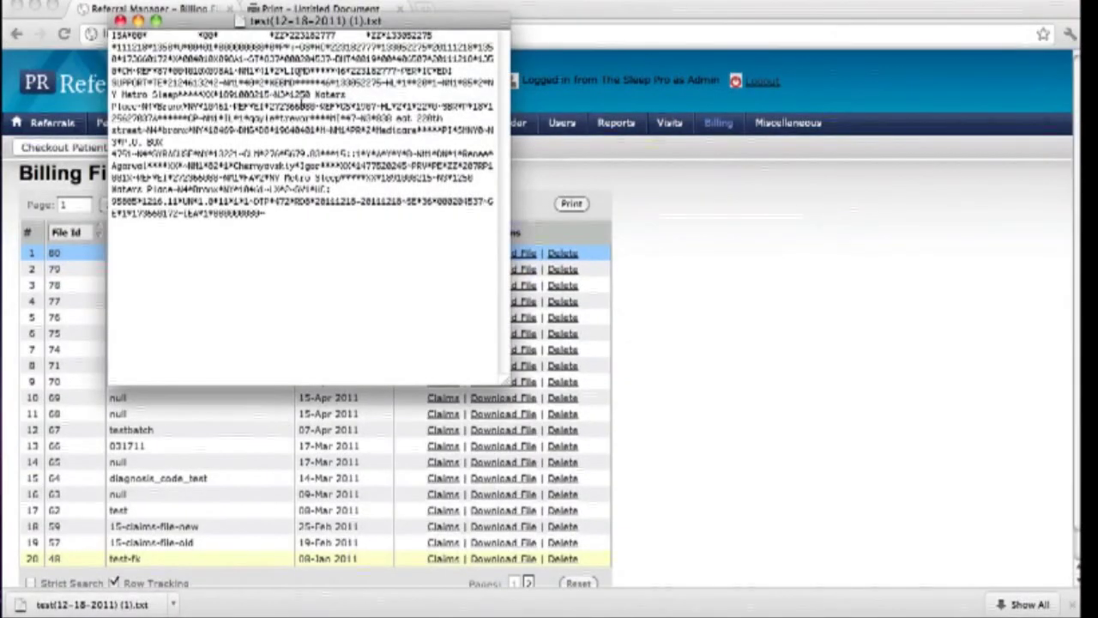
left_click_drag(503, 380, 699, 334)
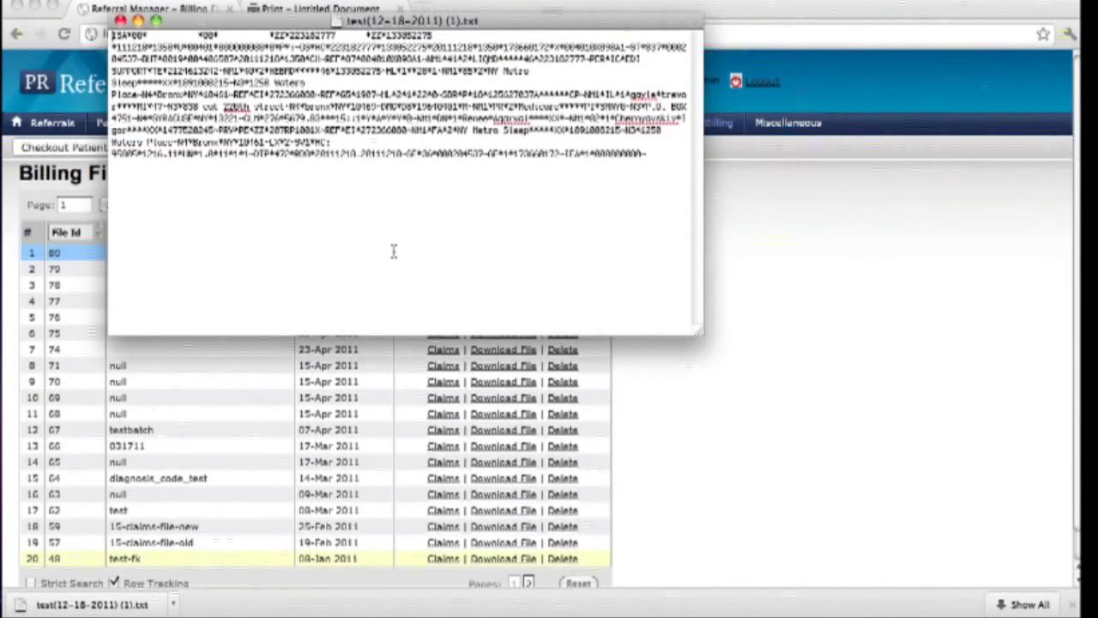
left_click(120, 19)
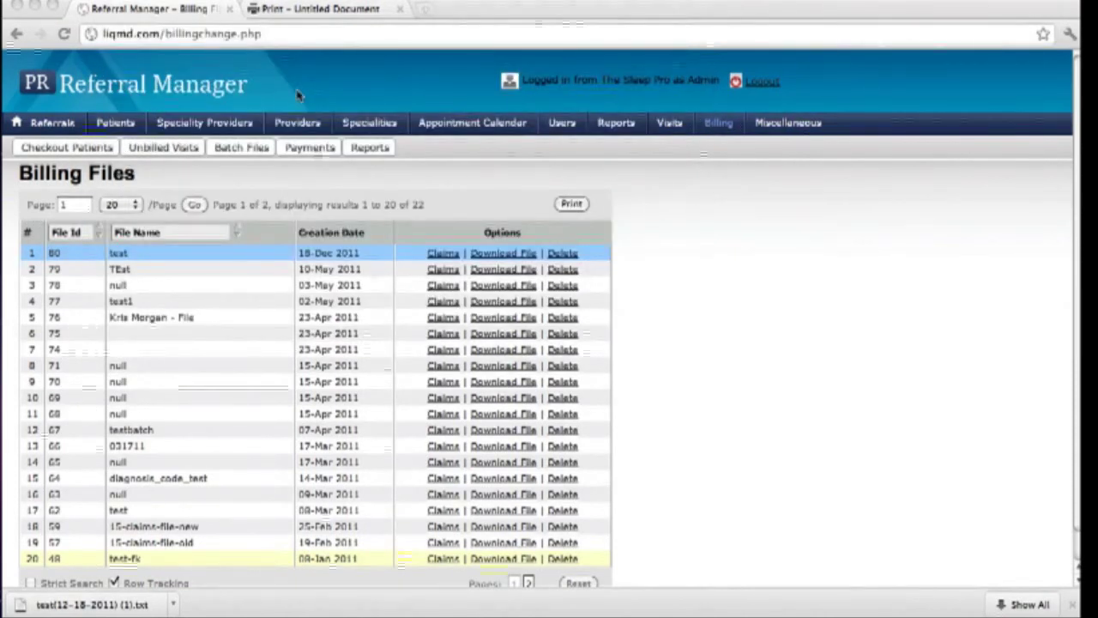
- View the list of miscellaneous settings and log out of the admin account
left_click(776, 126)
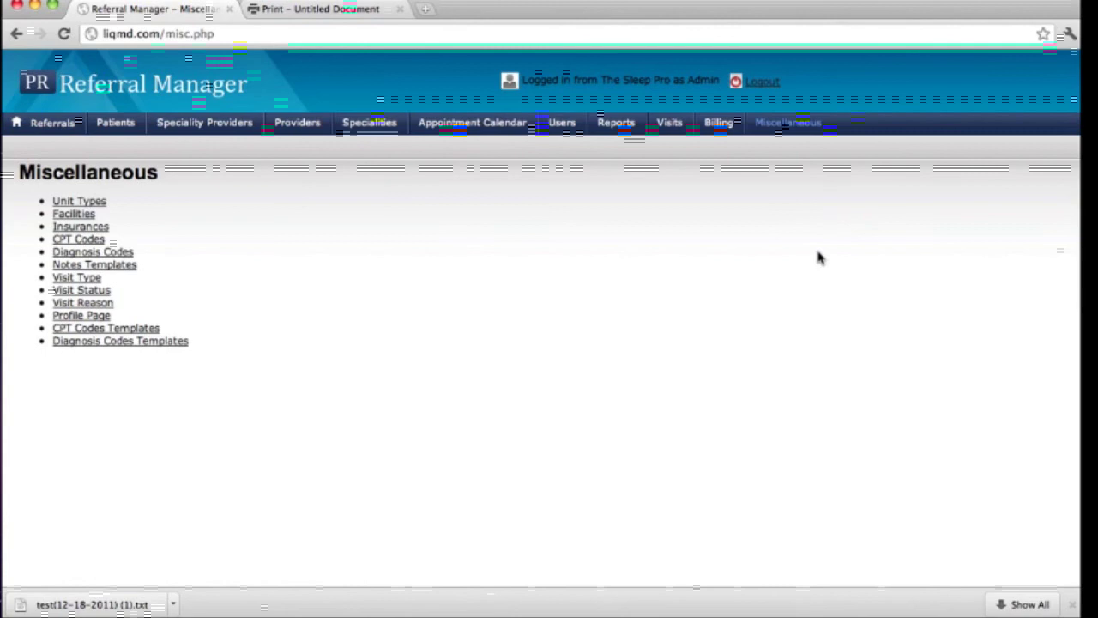
left_click(771, 89)
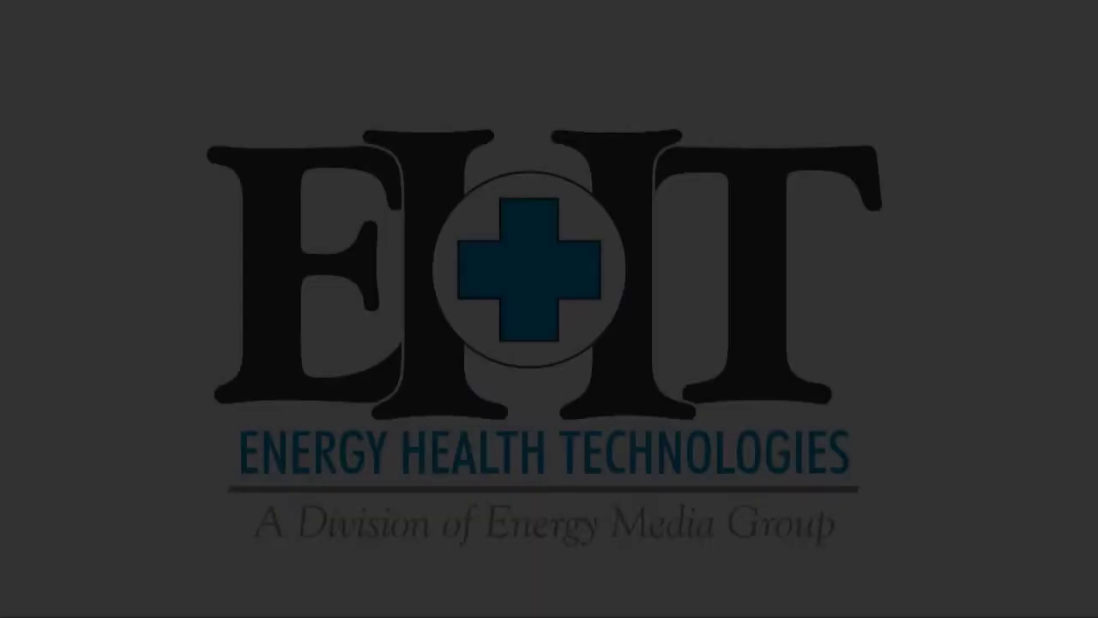